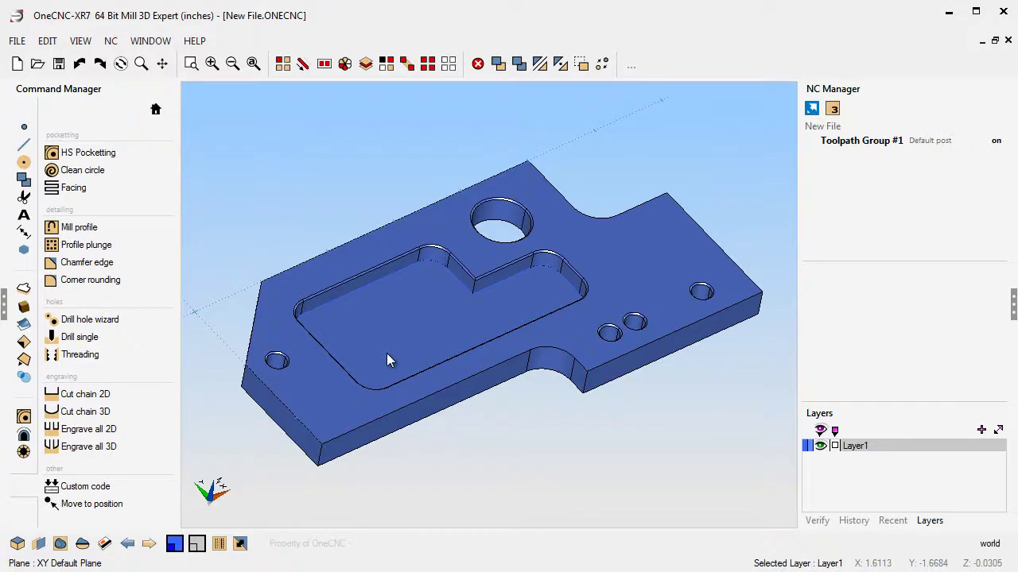
- Start an HS Pocketting operation on the recess's boundary edge
middle_click_drag(495, 305, 434, 291)
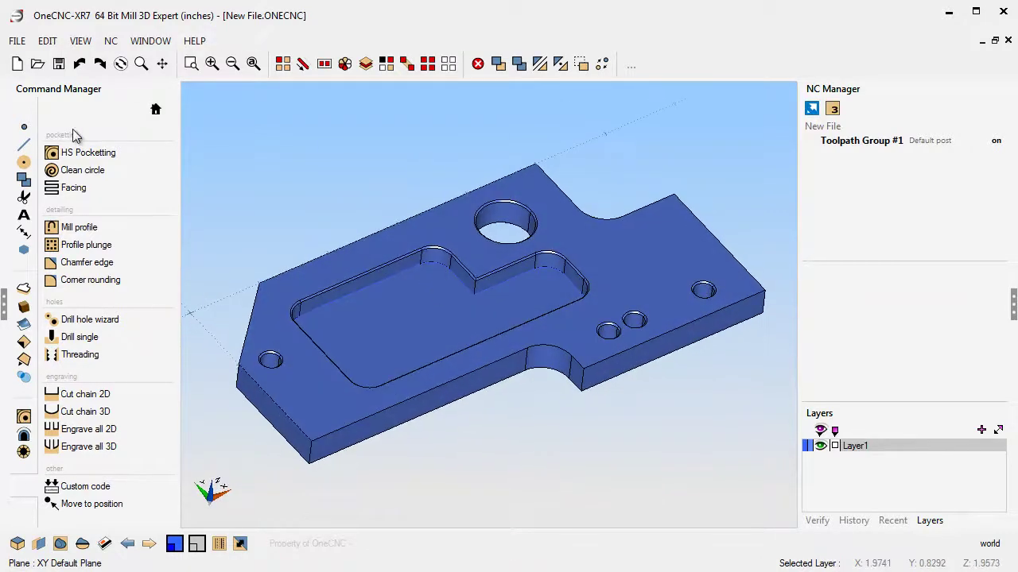
left_click(87, 152)
left_click(382, 286)
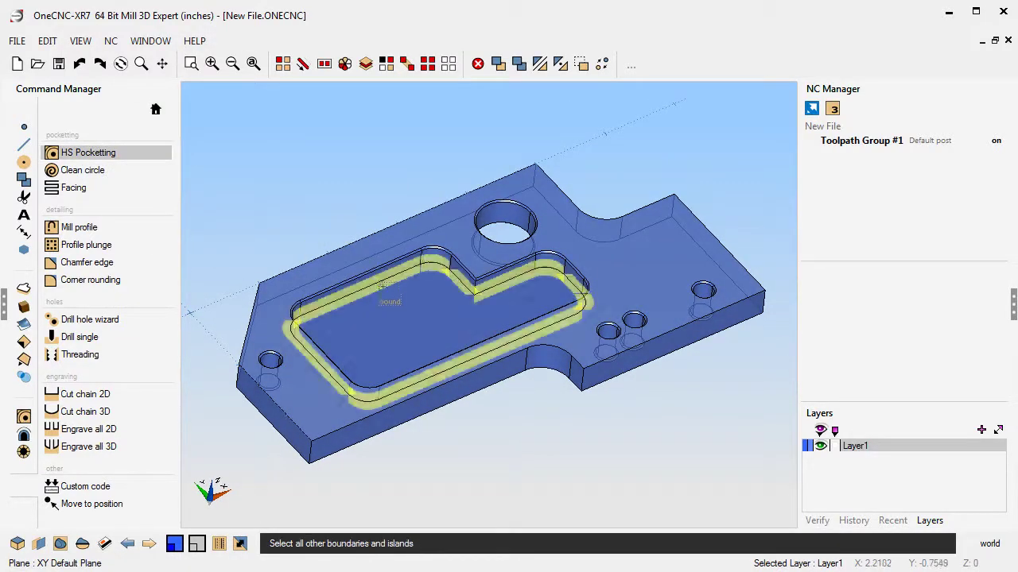
right_click(398, 306)
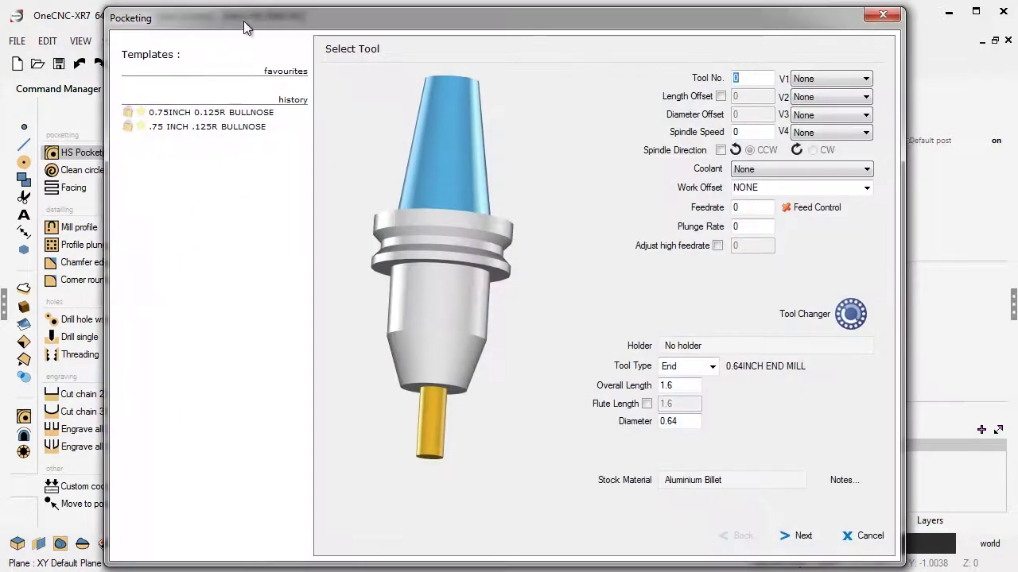
left_click_drag(244, 28, 143, 19)
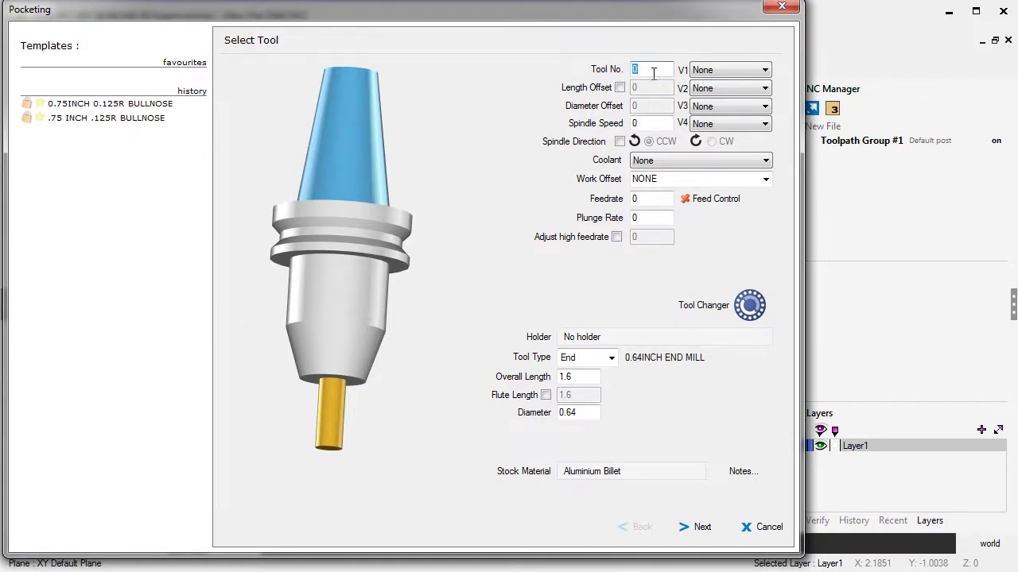
- Set tool 1 as a 0.5 inch end mill with spindle 3500, feedrate 25, flute length 1
type("1")
left_click(647, 123)
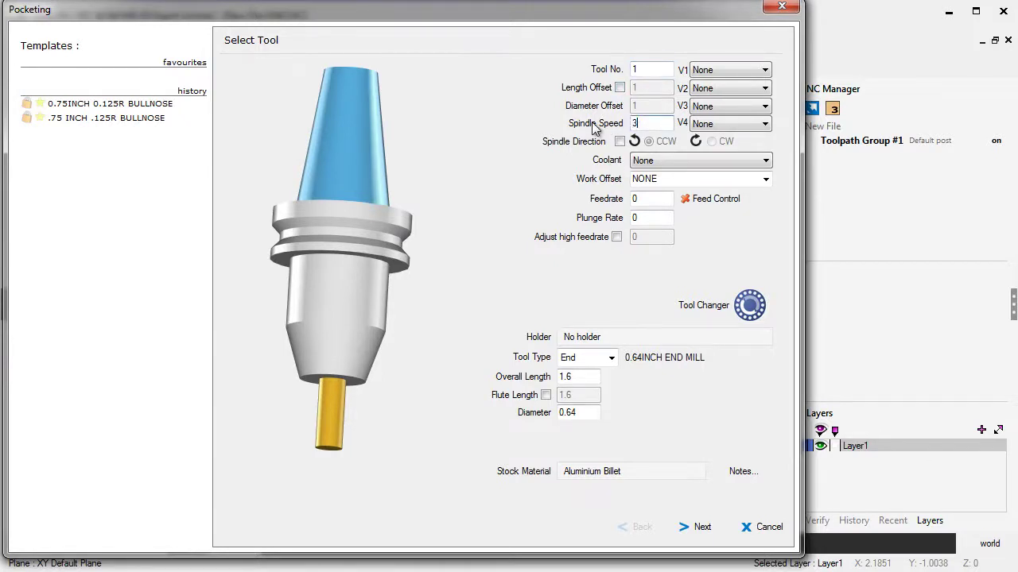
left_click(640, 199)
type("25")
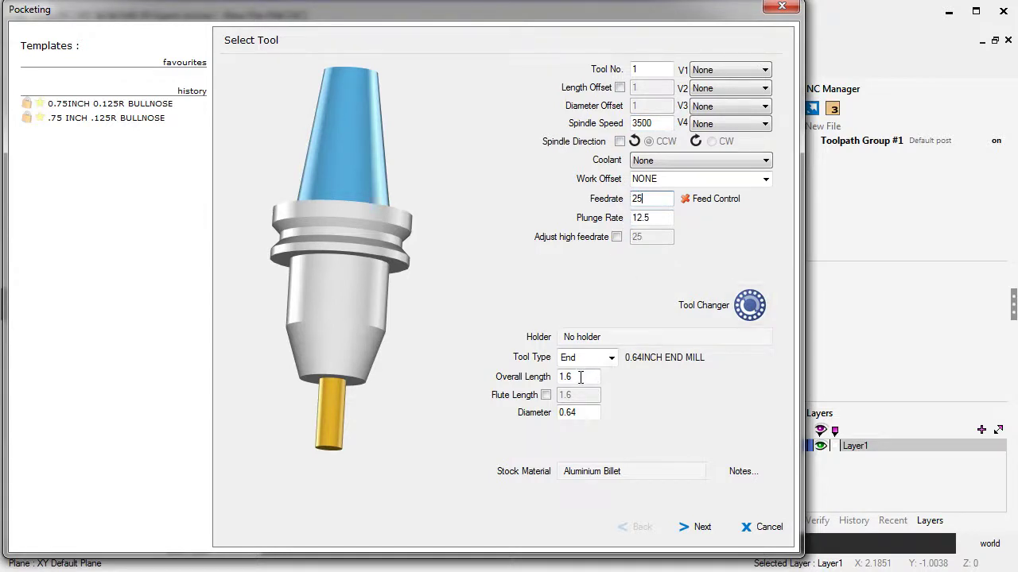
left_click(561, 413)
type(".2")
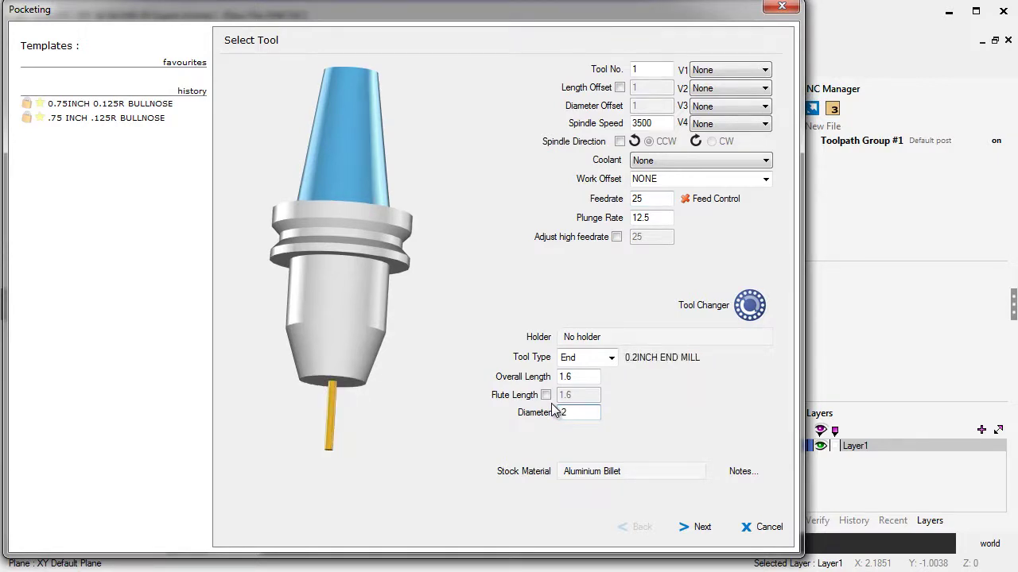
key("BackSpace")
type("5")
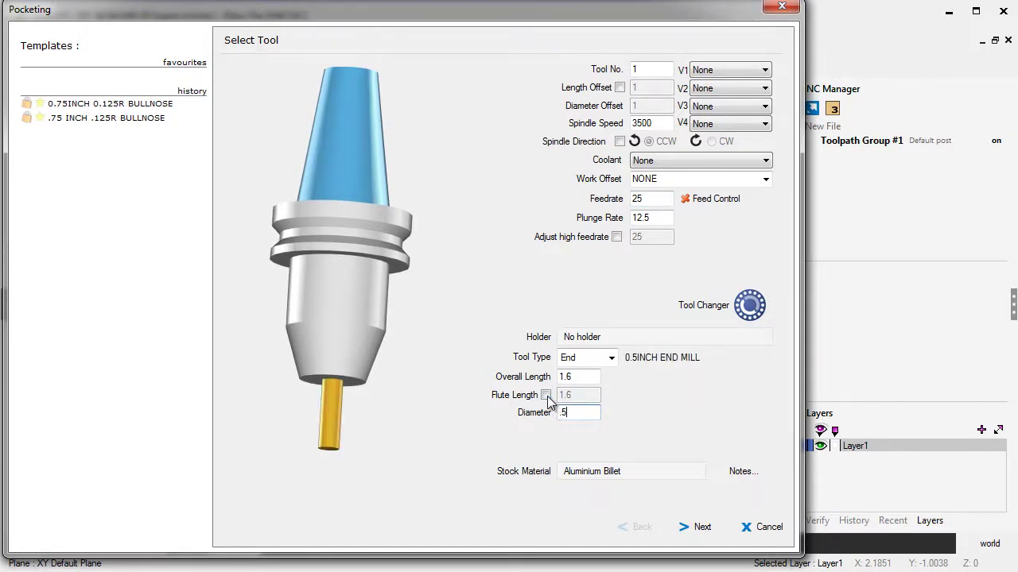
left_click(546, 395)
left_click(579, 395)
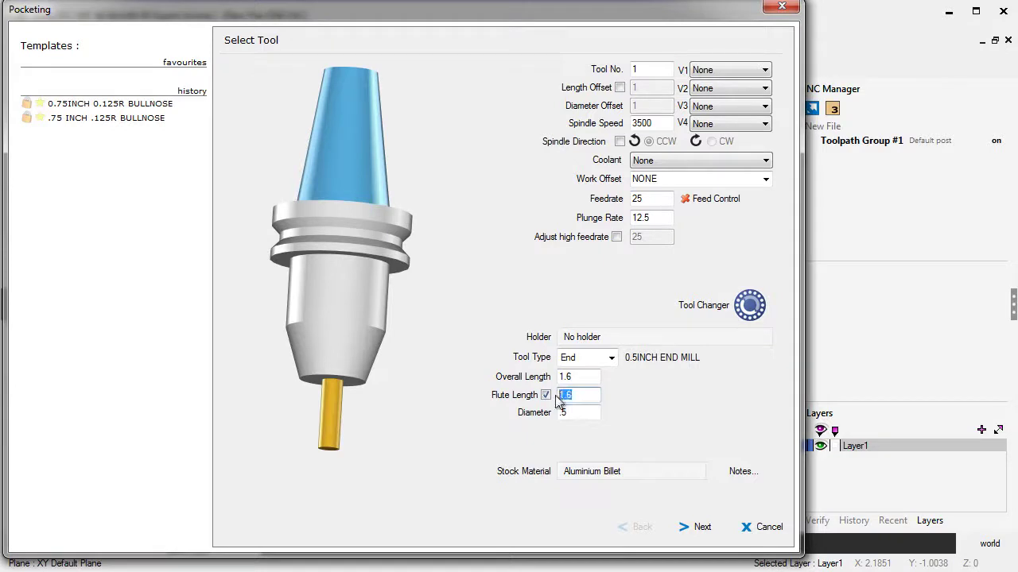
type("1")
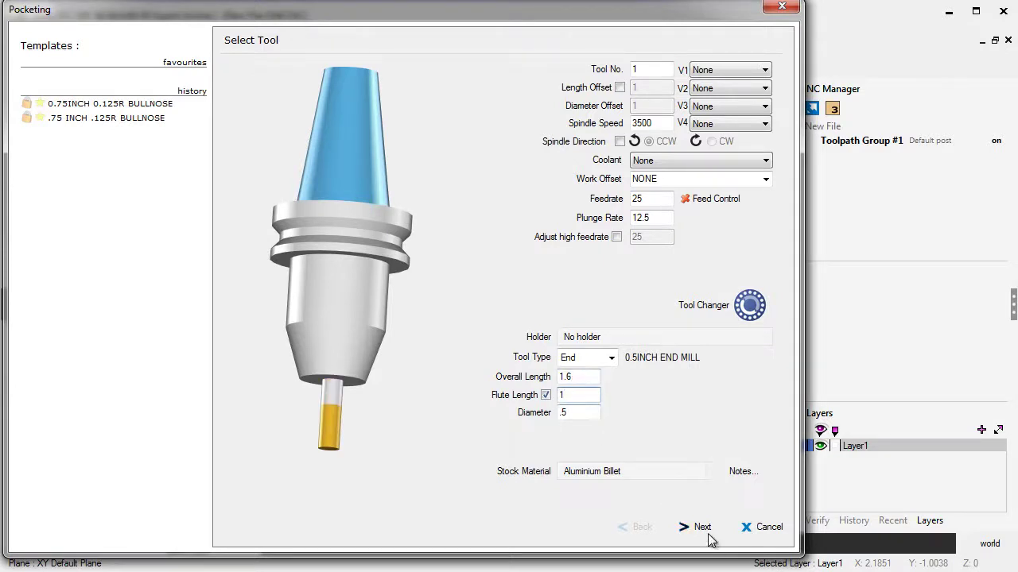
- Set the pocket's final depth to -0.25 by picking the pocket floor
left_click(698, 528)
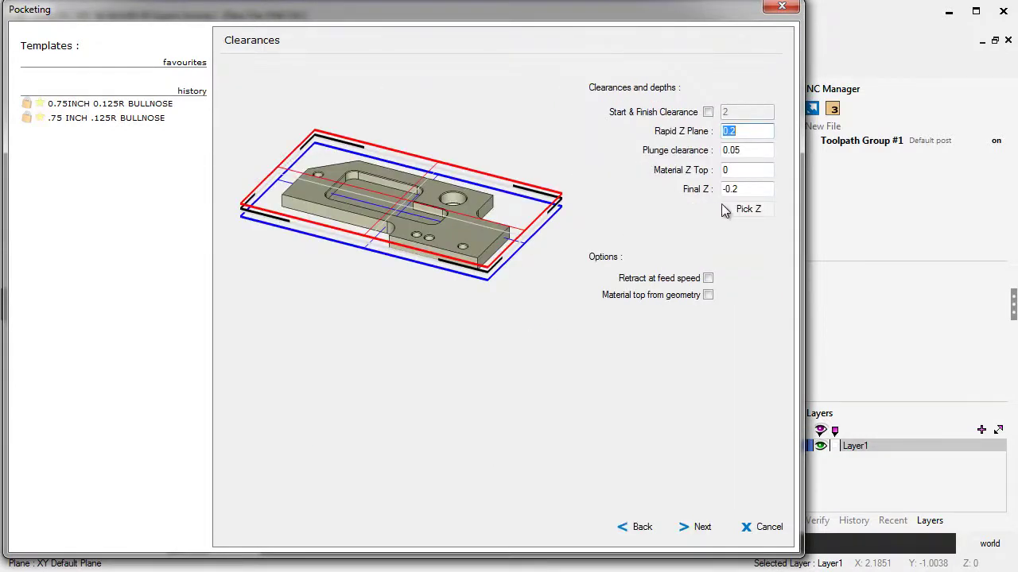
left_click(746, 213)
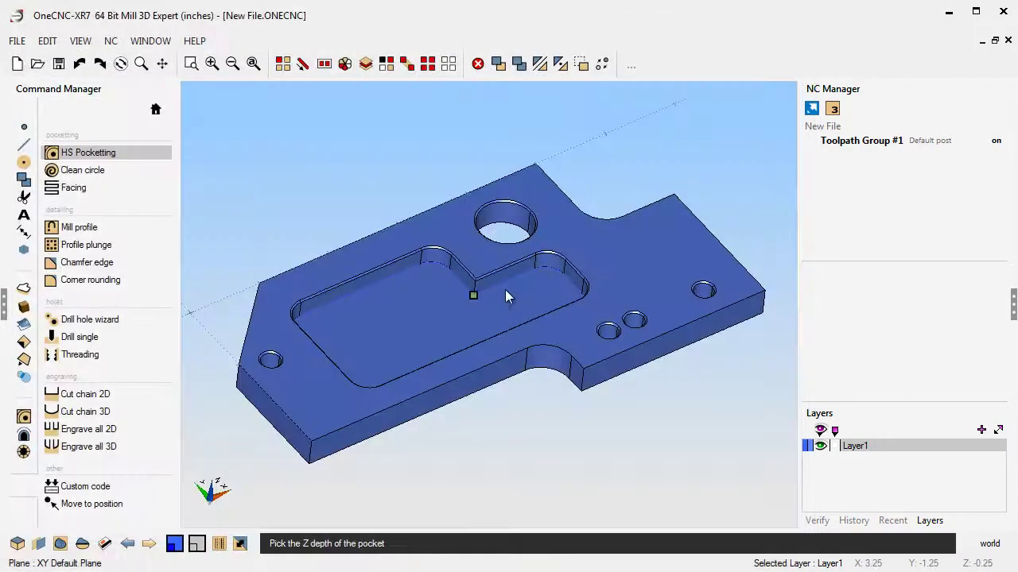
left_click(493, 291)
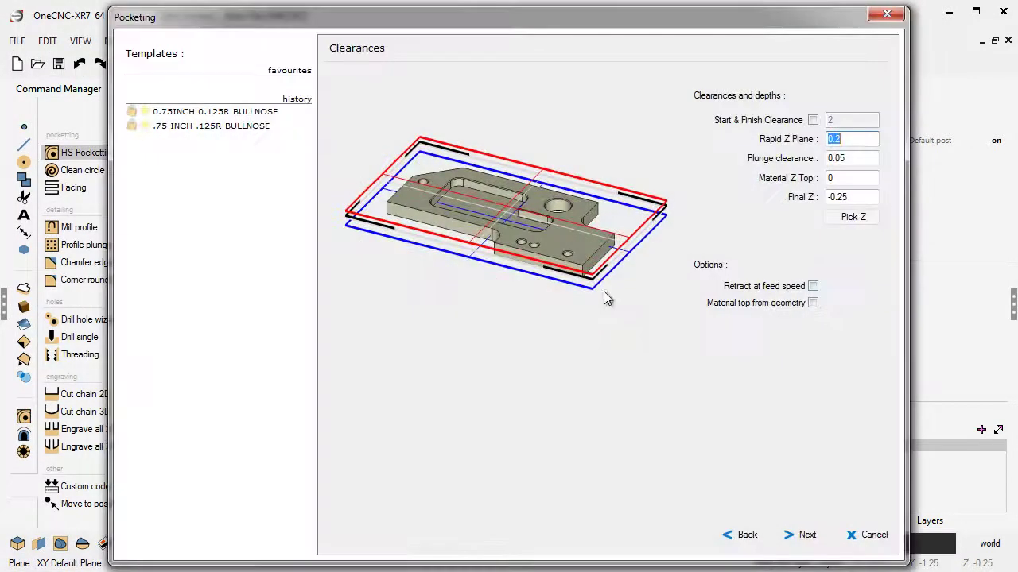
left_click_drag(468, 16, 379, 17)
- Use a helical ramp entry, leave .01 on sides, and skip the finishing pass
left_click(718, 537)
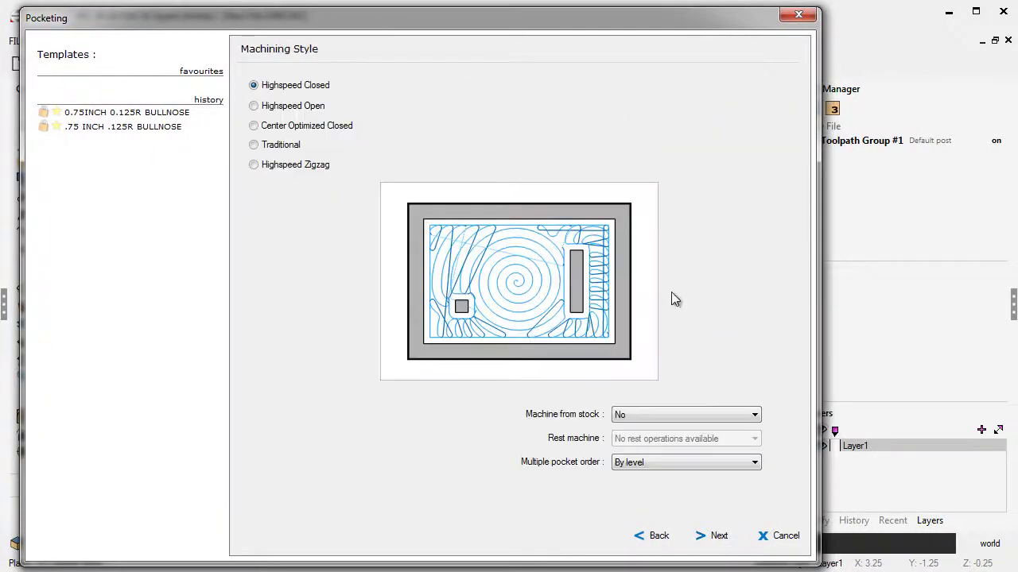
left_click(713, 535)
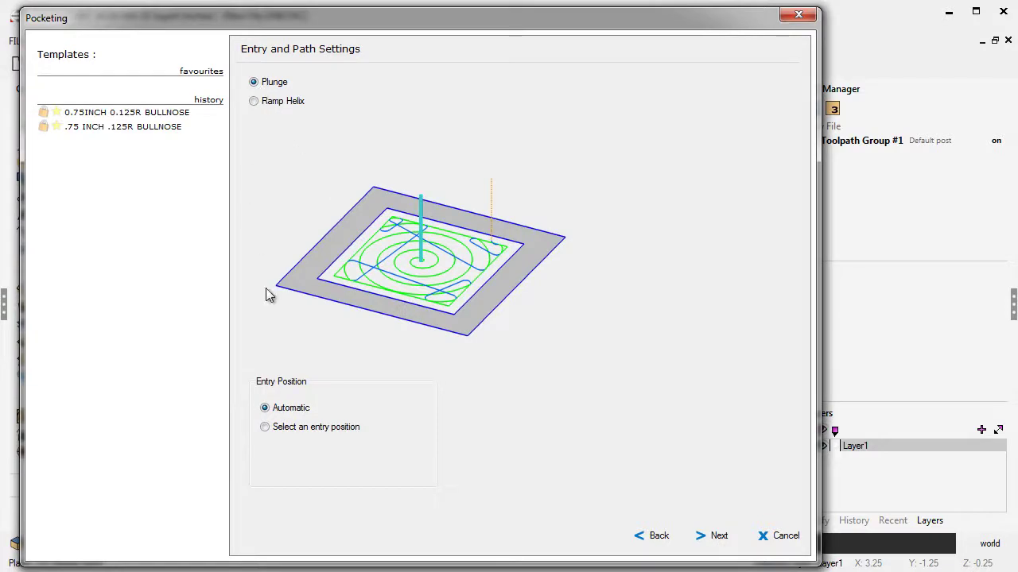
left_click(254, 102)
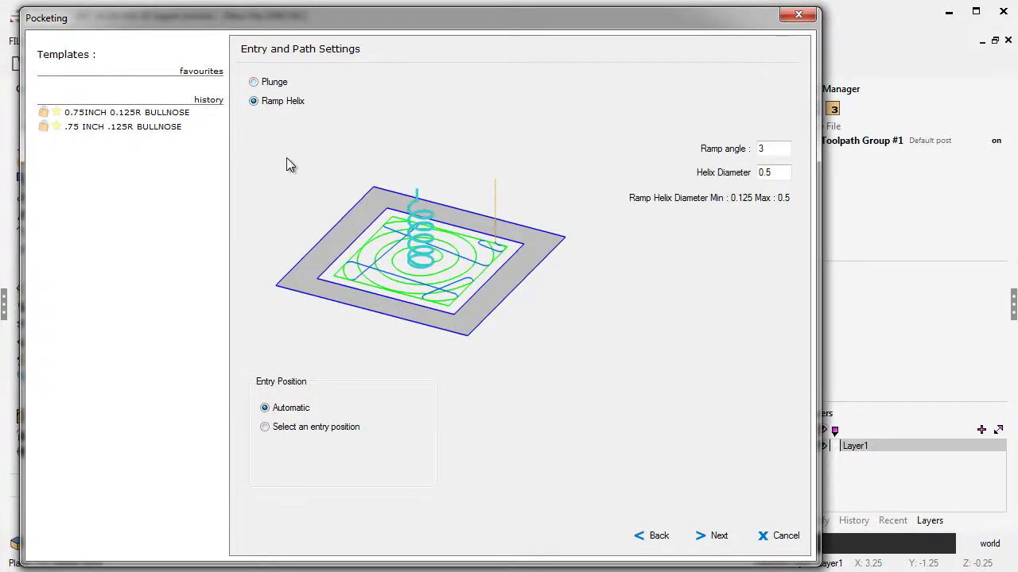
left_click(720, 533)
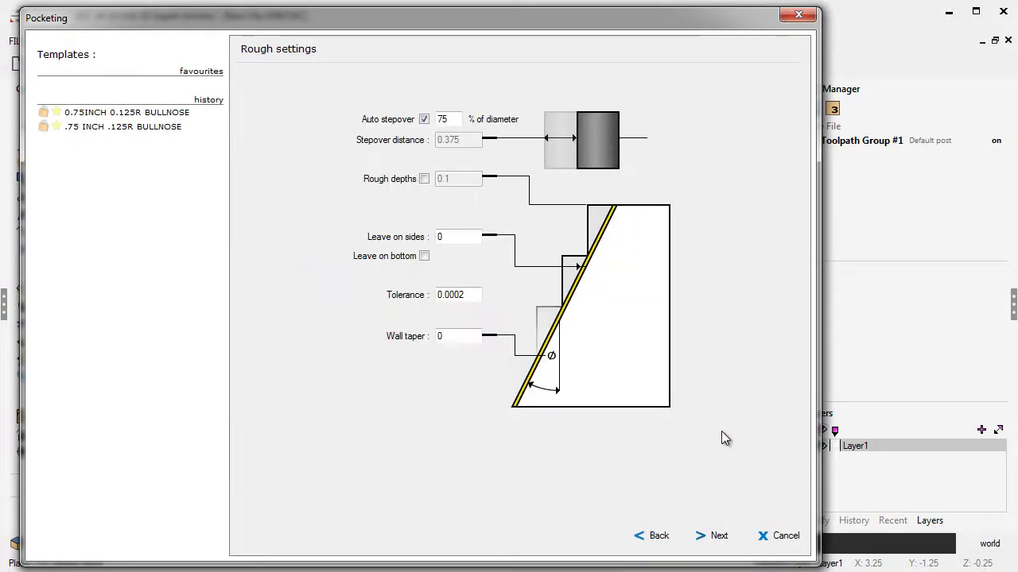
left_click(443, 234)
type(".01")
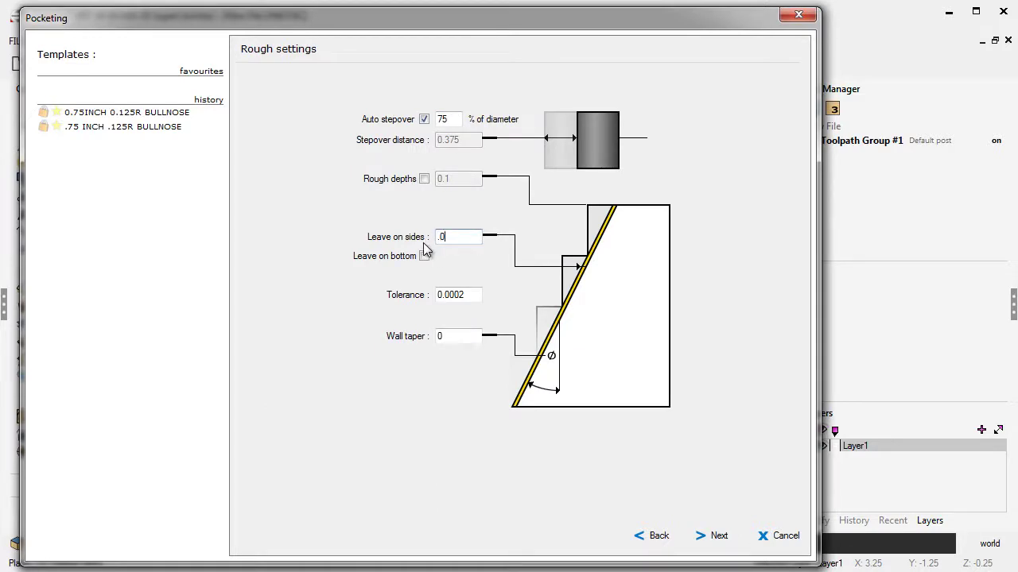
left_click(718, 536)
left_click(447, 116)
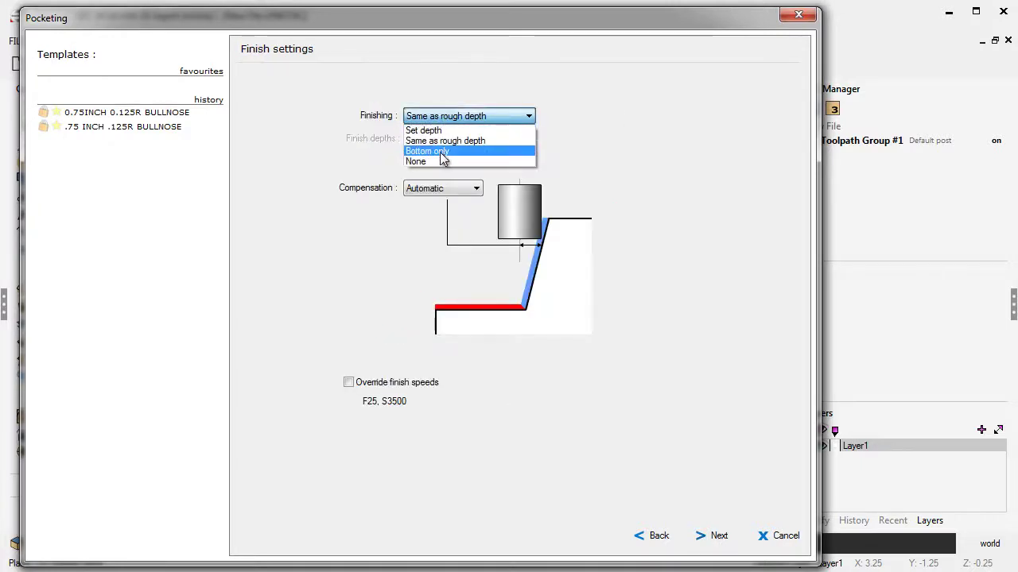
left_click(439, 161)
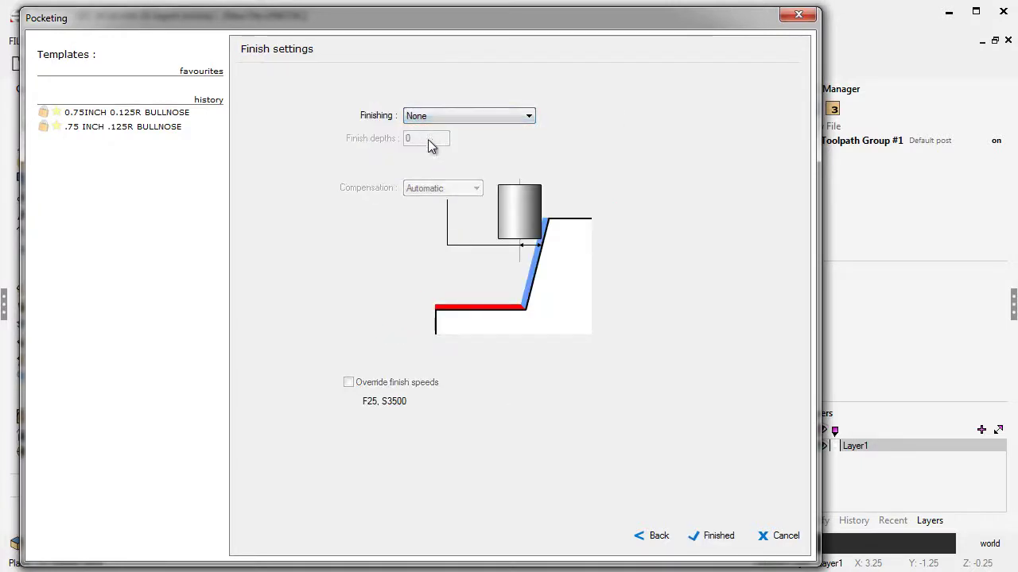
left_click(714, 536)
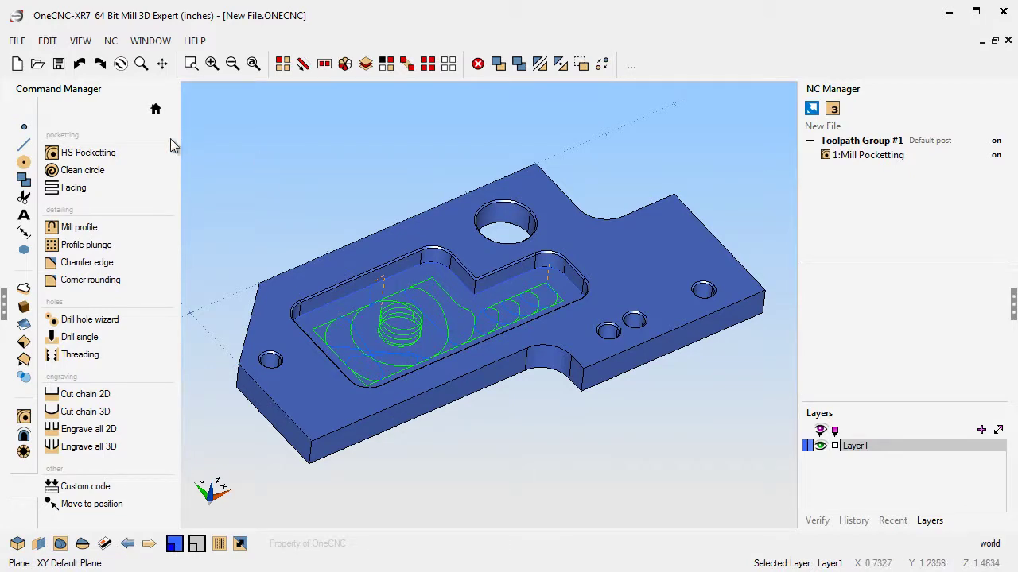
- Start a Mill profile on the pocket's edge chain and accept its direction
left_click(84, 227)
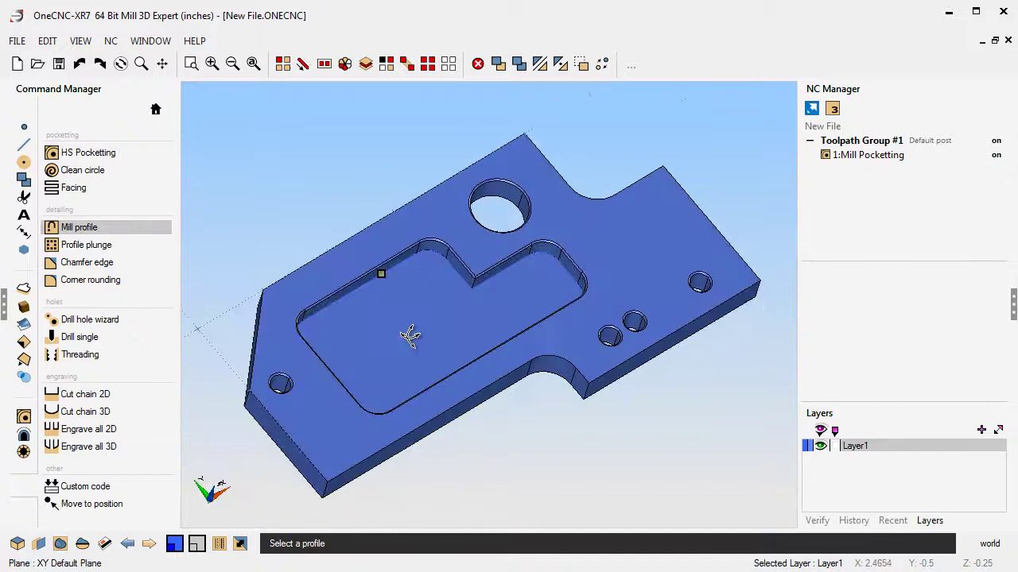
left_click(368, 302)
left_click(368, 303)
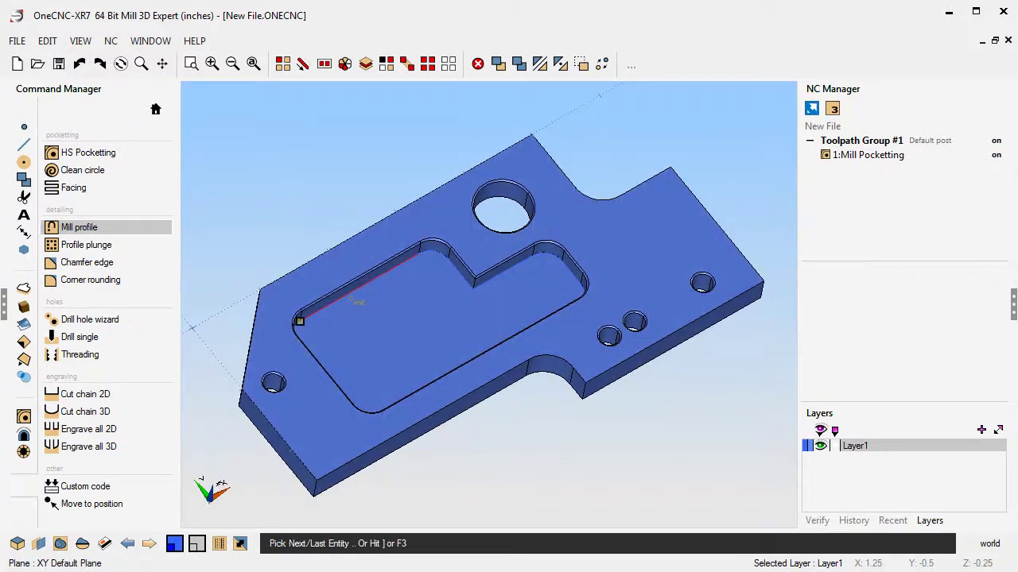
- Set the profile tool to tool 1 with spindle speed 3500 and feedrate 25
right_click(354, 301)
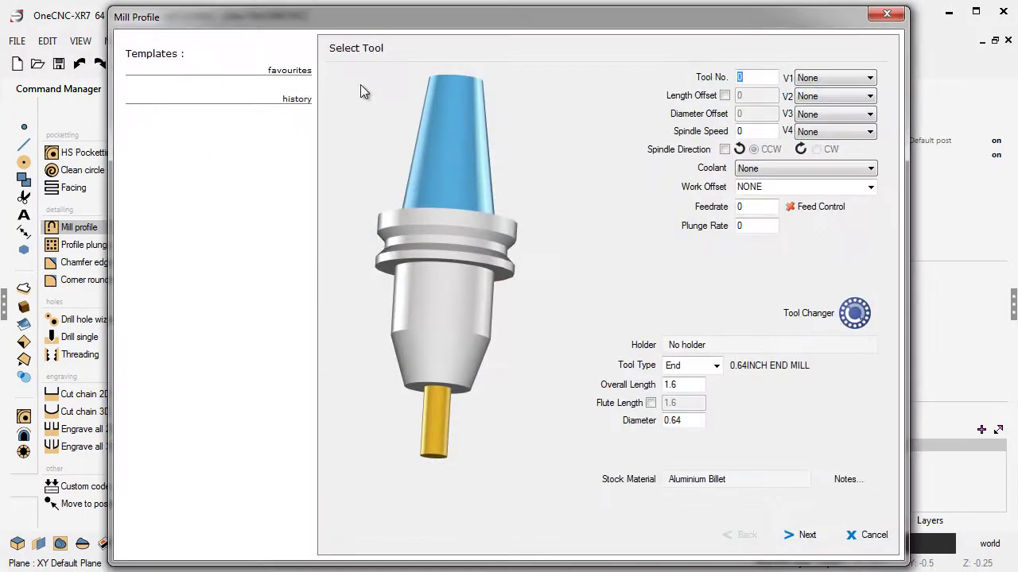
left_click_drag(340, 24, 225, 14)
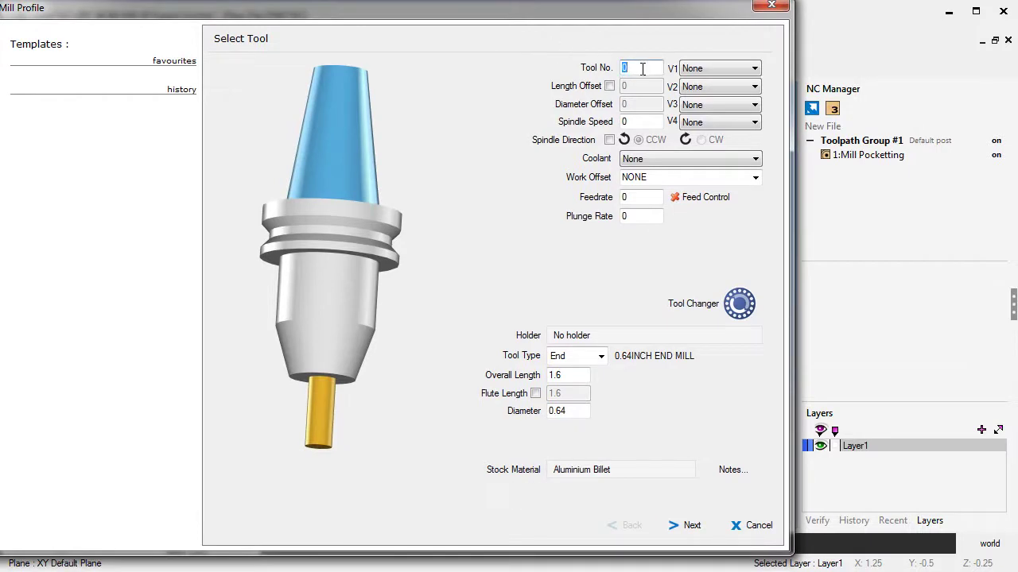
type("1")
left_click(631, 120)
type("3500")
left_click(640, 196)
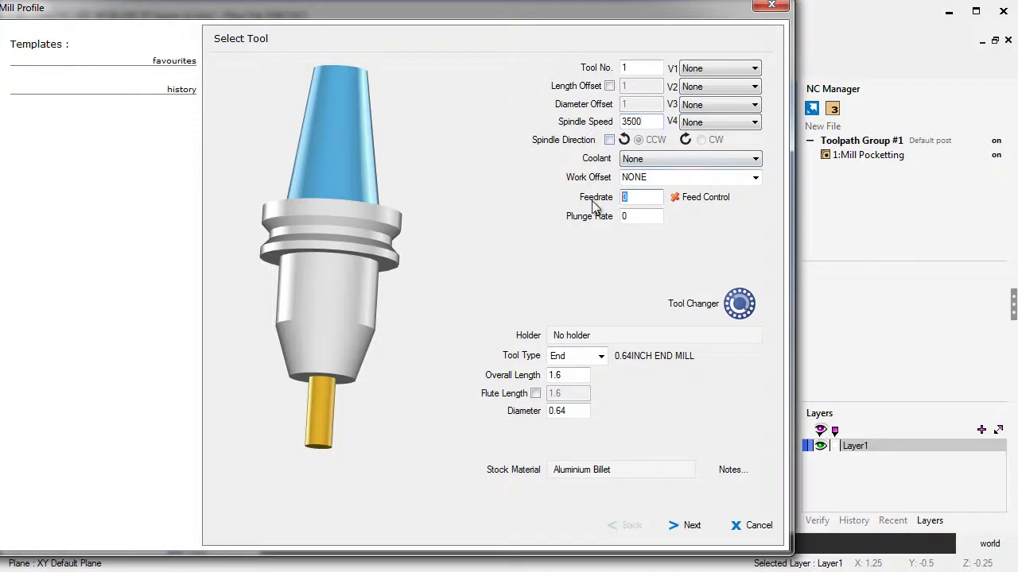
type("25")
- Give the tool 1.5 overall length, 1 flute length and 0.5 diameter
left_click(578, 376)
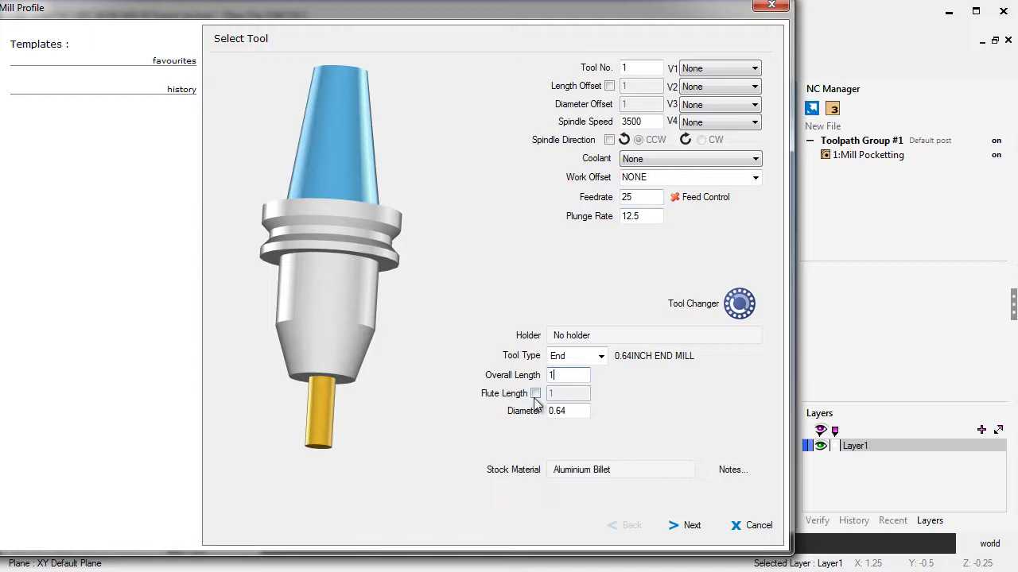
type("1")
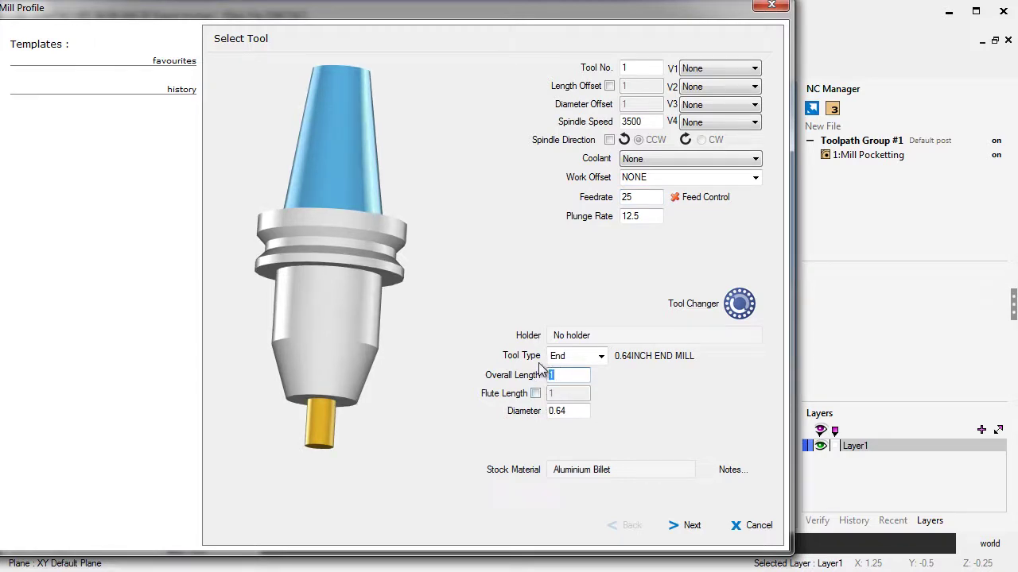
left_click(535, 394)
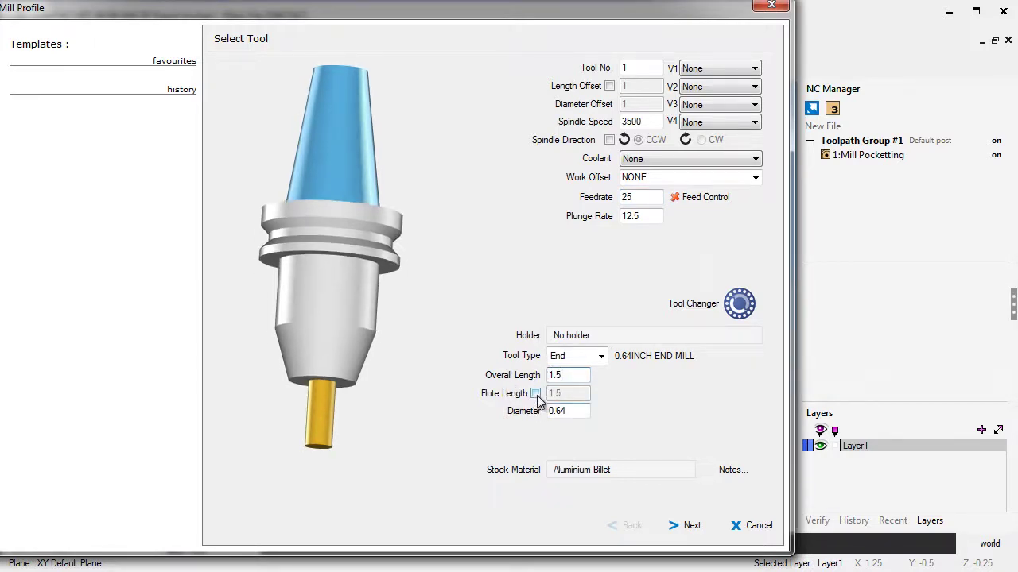
left_click(555, 394)
type("1")
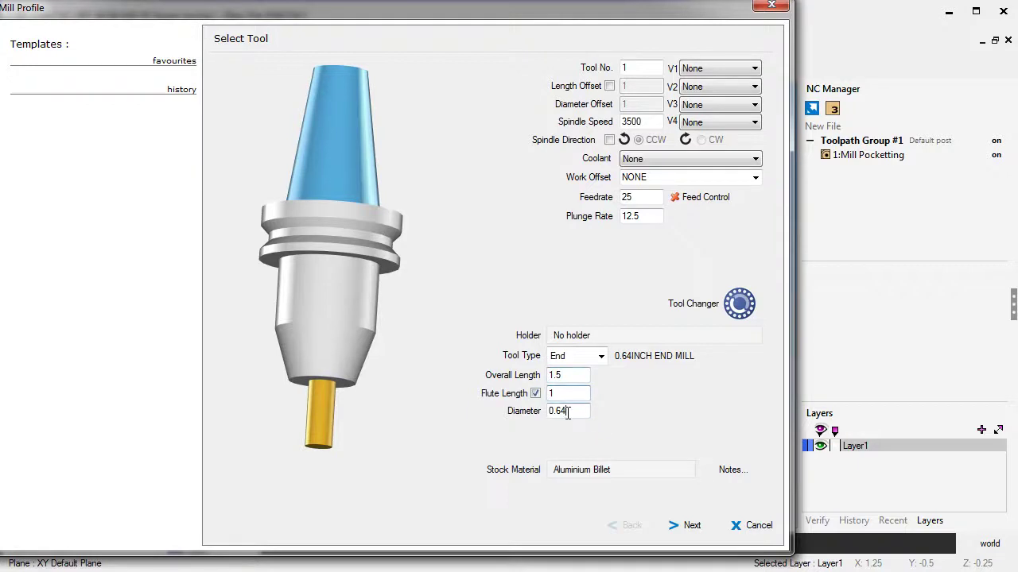
left_click(547, 414)
type(".5")
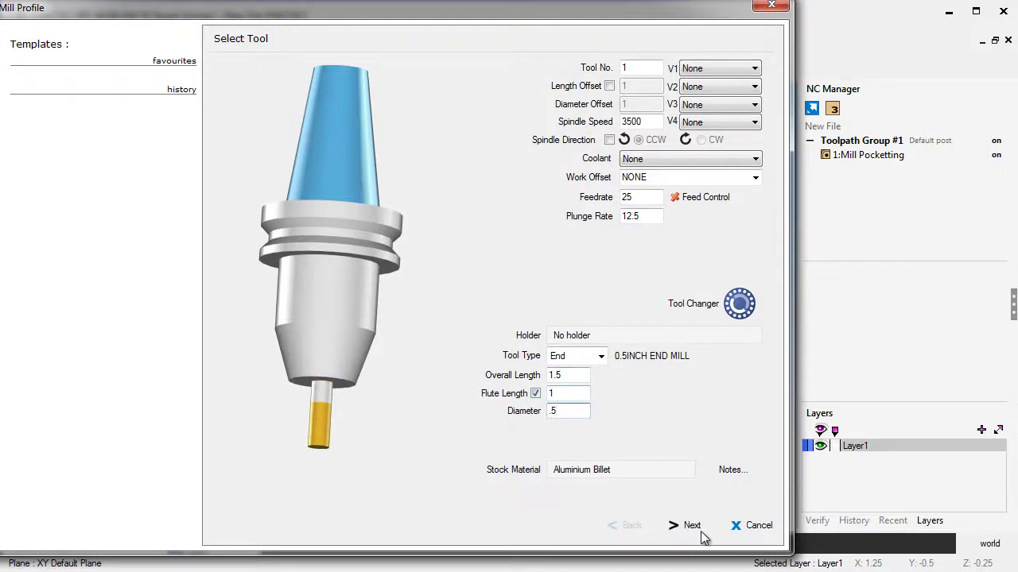
left_click(692, 530)
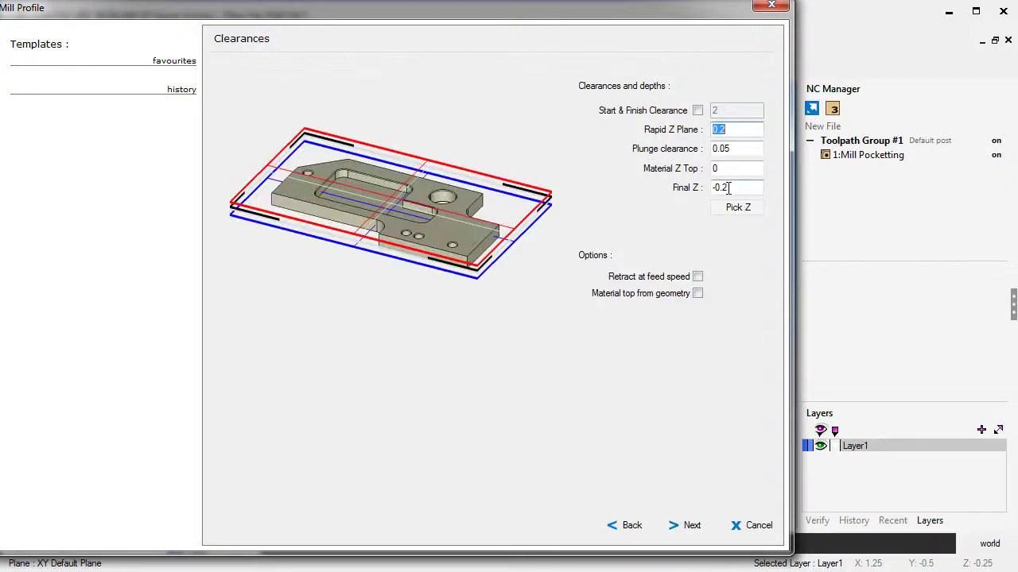
- Pick the -0.25 cutting depth from the part and turn off the finishing pass
left_click(736, 207)
left_click(415, 175)
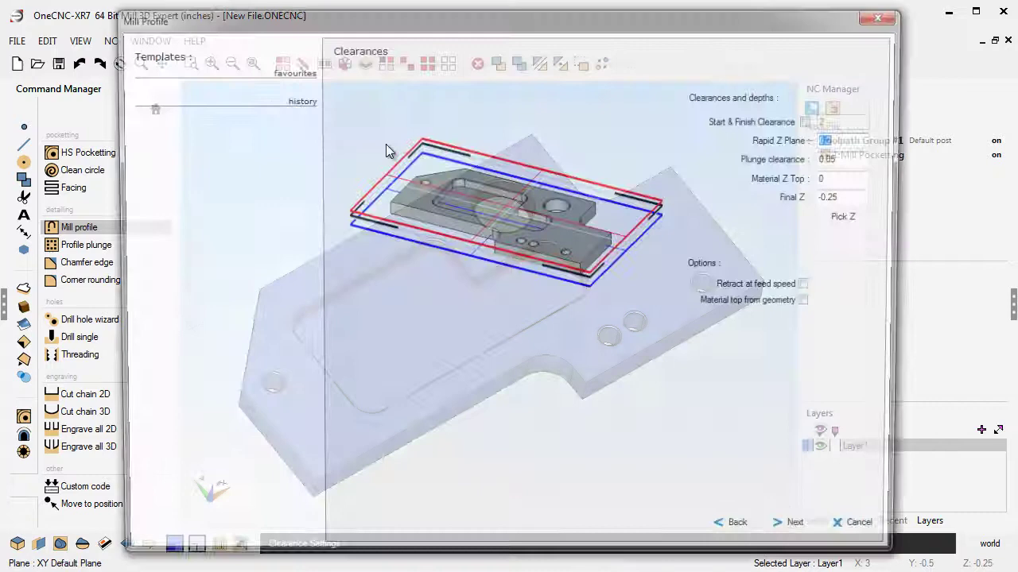
left_click_drag(561, 17, 462, 10)
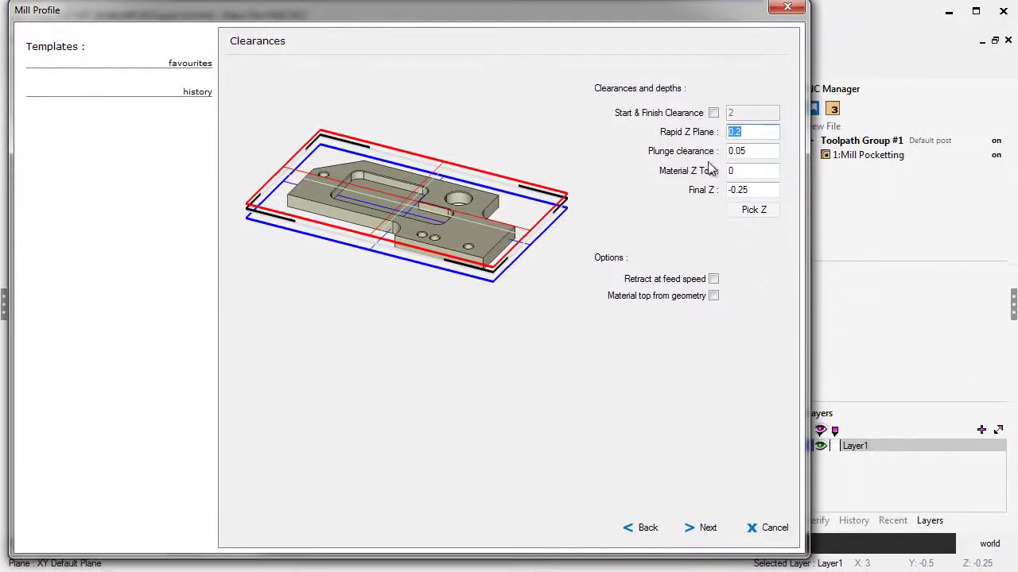
left_click(705, 530)
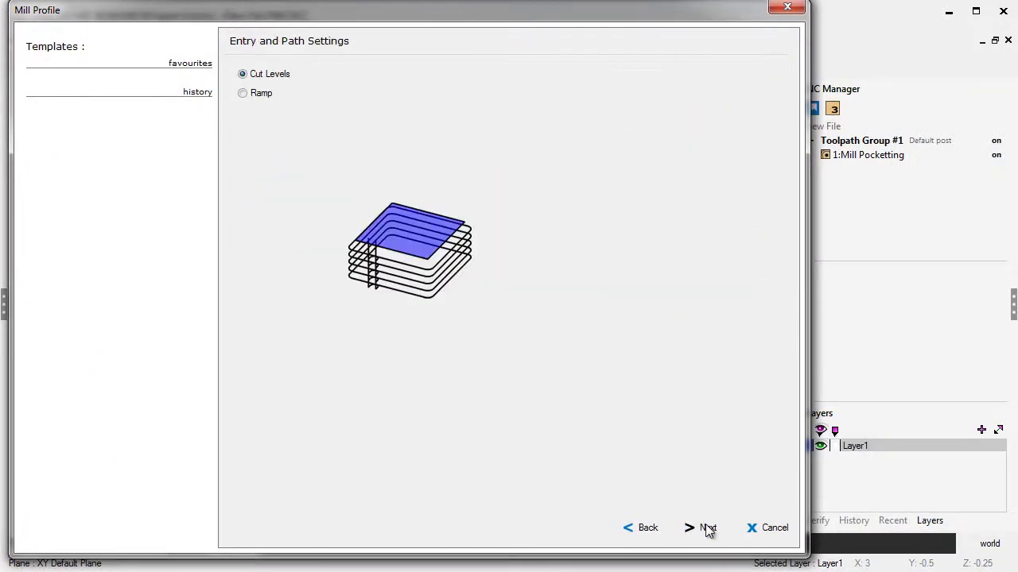
left_click(707, 531)
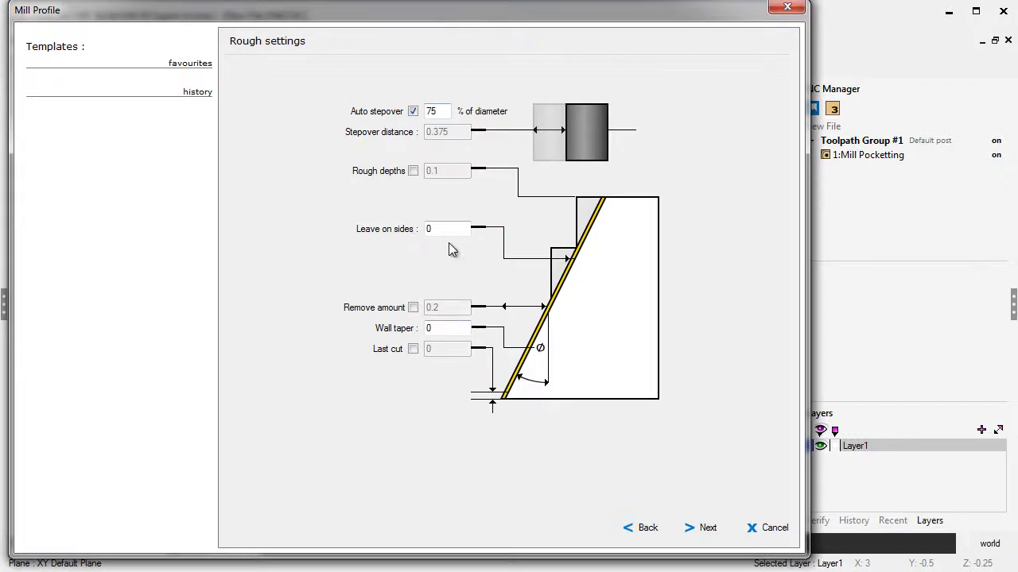
left_click(708, 531)
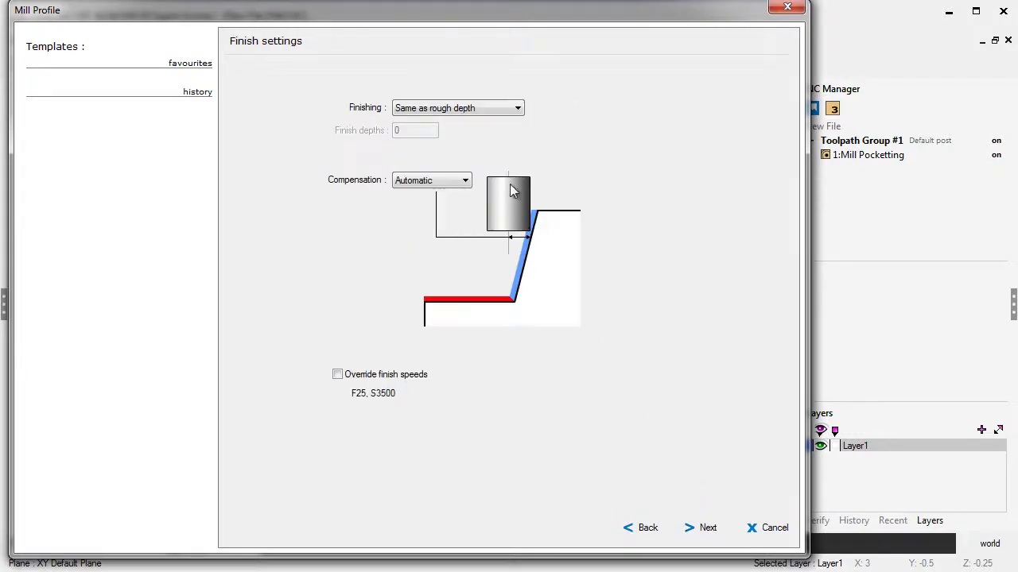
left_click(421, 111)
left_click(430, 153)
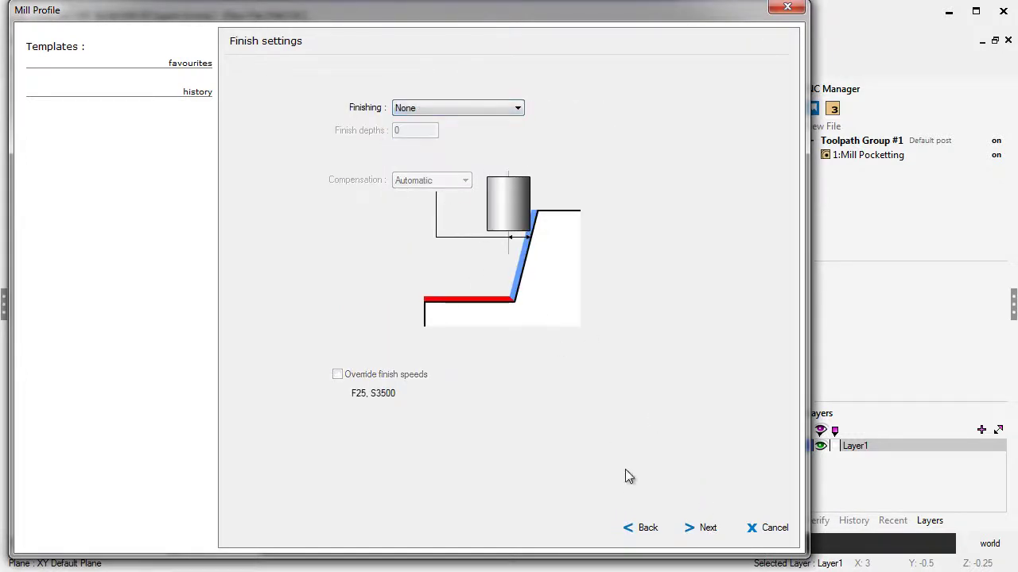
- Use Line-Arc lead-in and lead-out at 45° and create the profile toolpath
left_click(707, 530)
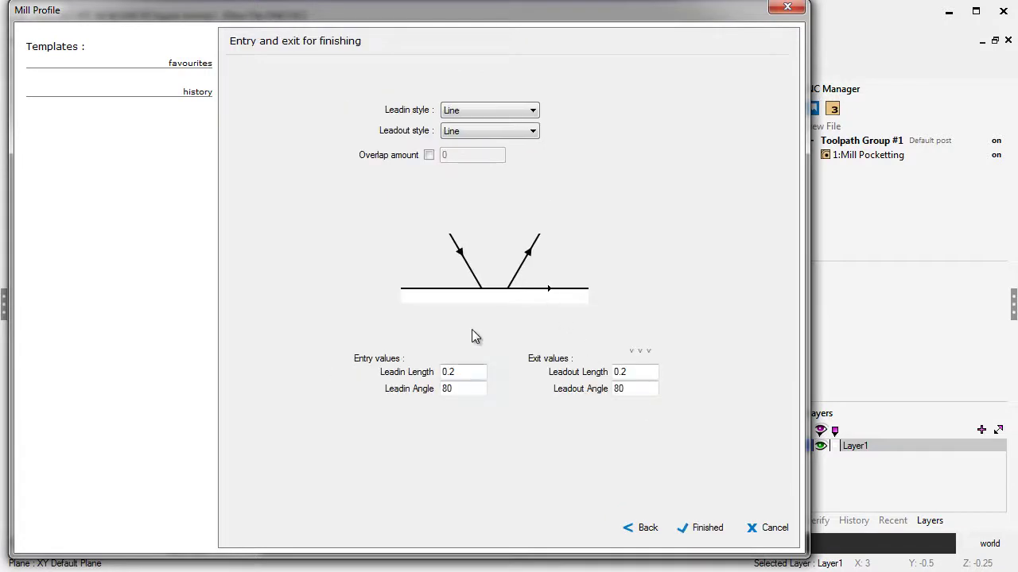
left_click(470, 116)
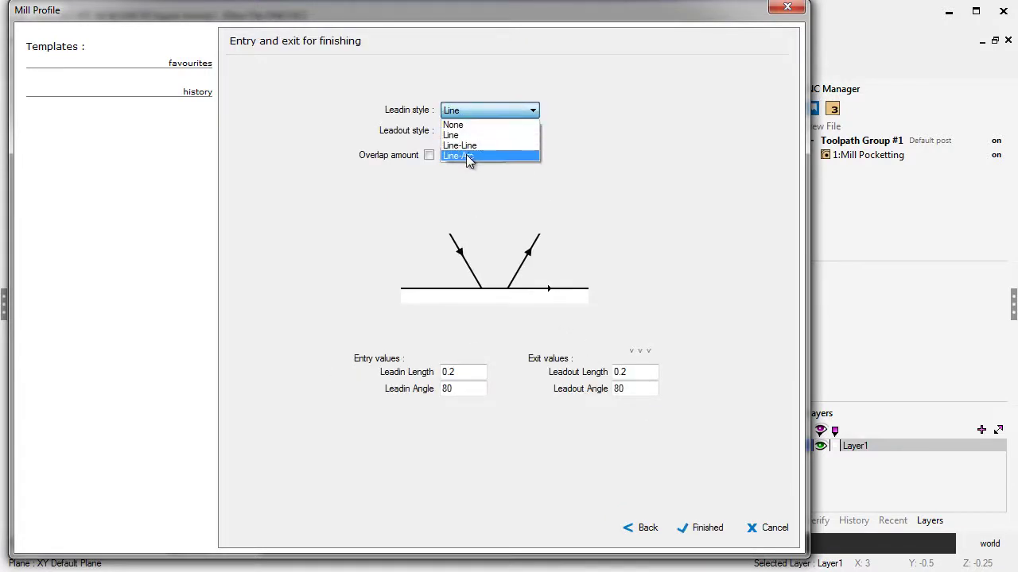
left_click(466, 154)
left_click(486, 131)
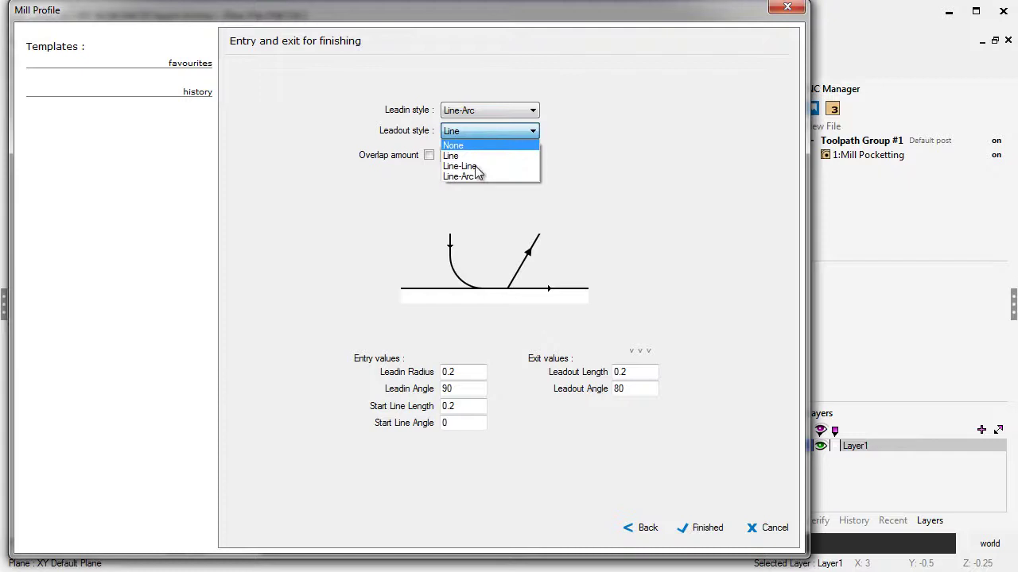
left_click(474, 175)
double_click(459, 389)
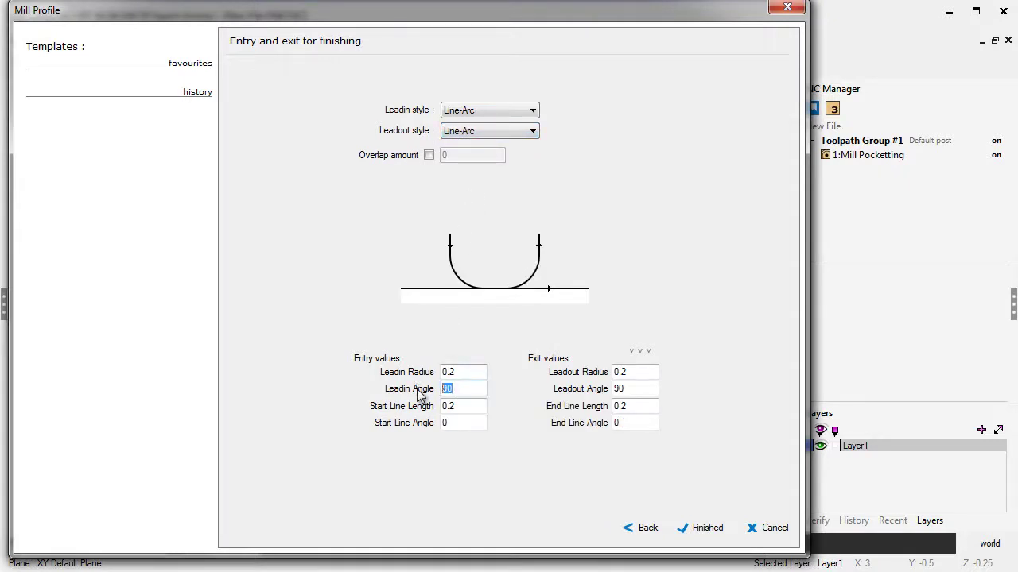
type("45")
left_click(640, 350)
left_click(697, 525)
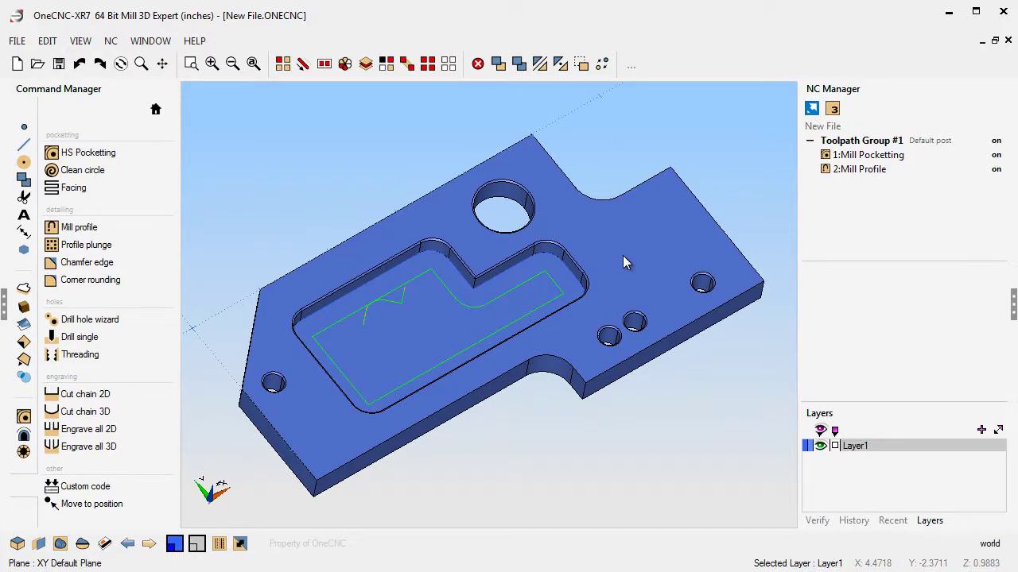
- Switch to New File 2 and orbit the plate to inspect its pocket and holes
left_click(151, 40)
left_click(184, 153)
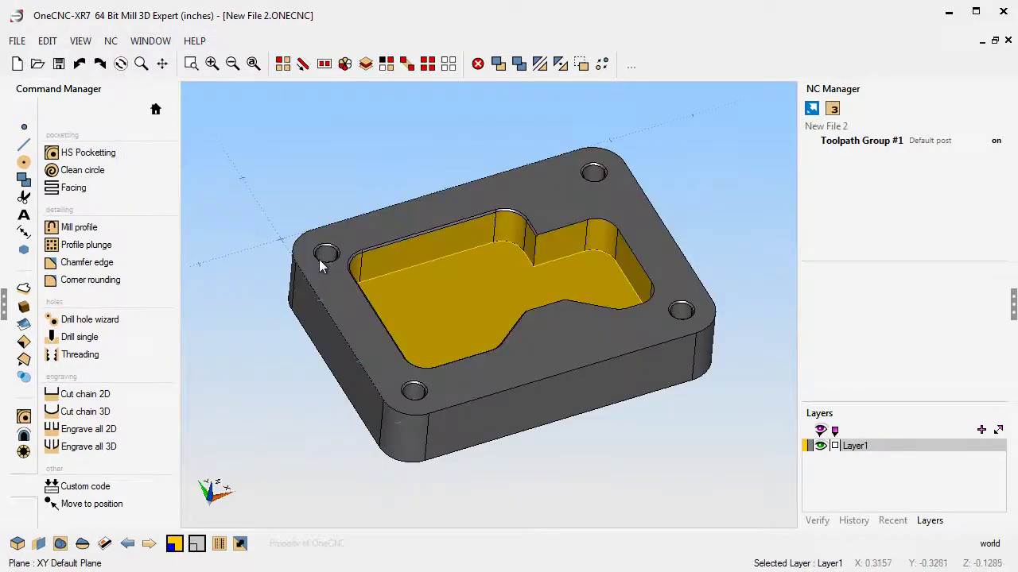
middle_click_drag(362, 239, 388, 266)
scroll(393, 265, "up", 1)
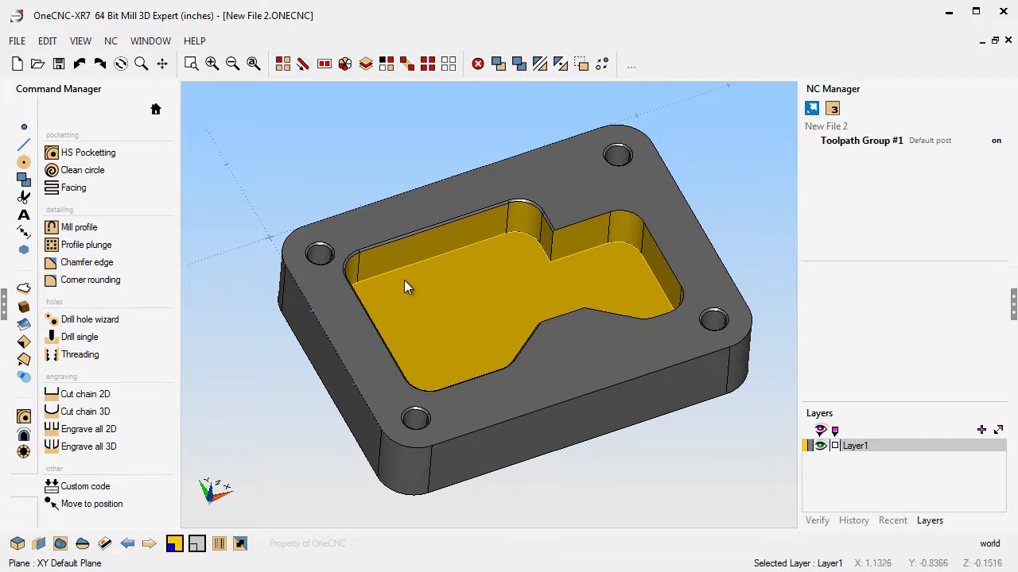
middle_click_drag(405, 280, 410, 301)
left_click(151, 41)
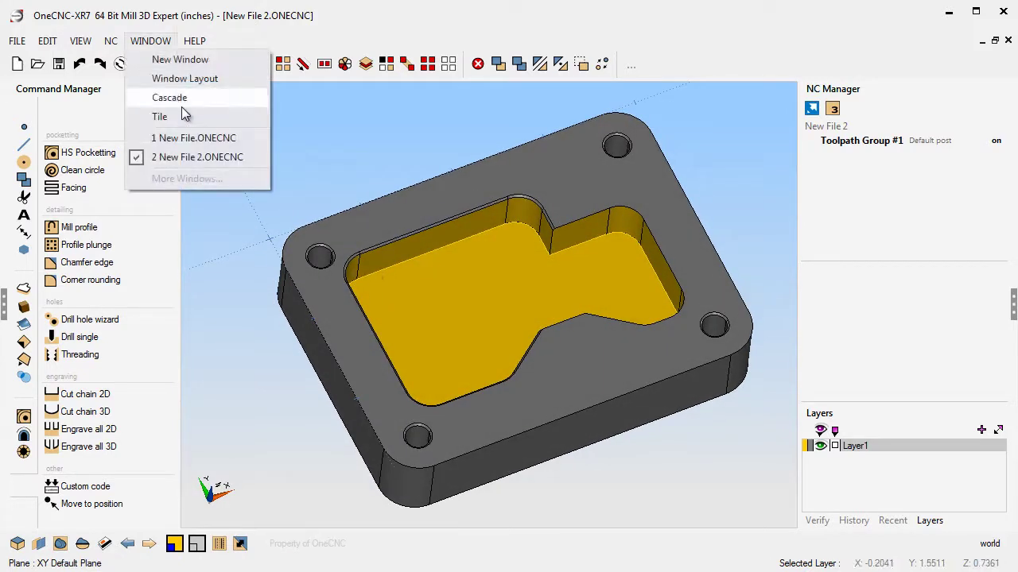
left_click(208, 135)
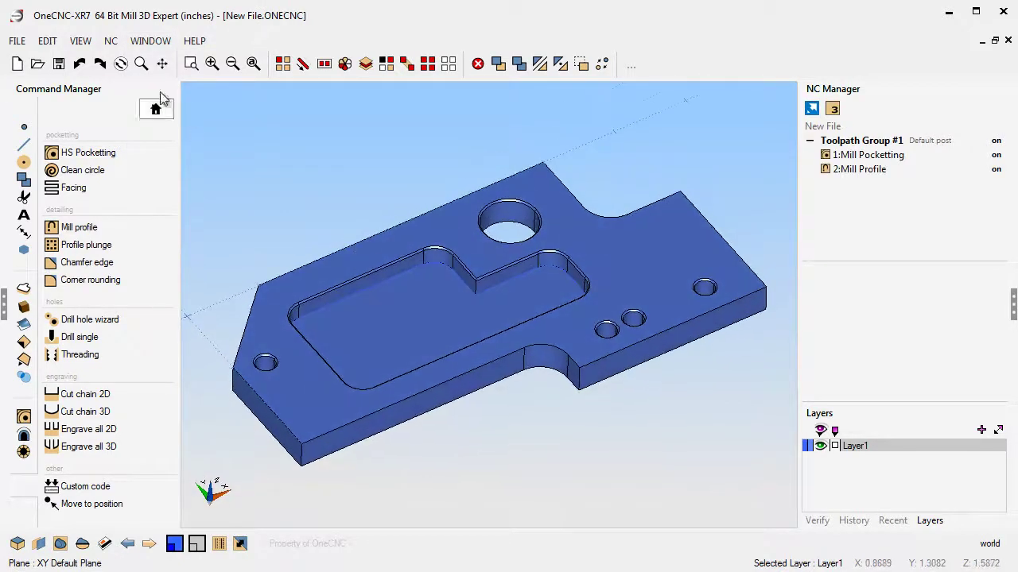
left_click(151, 41)
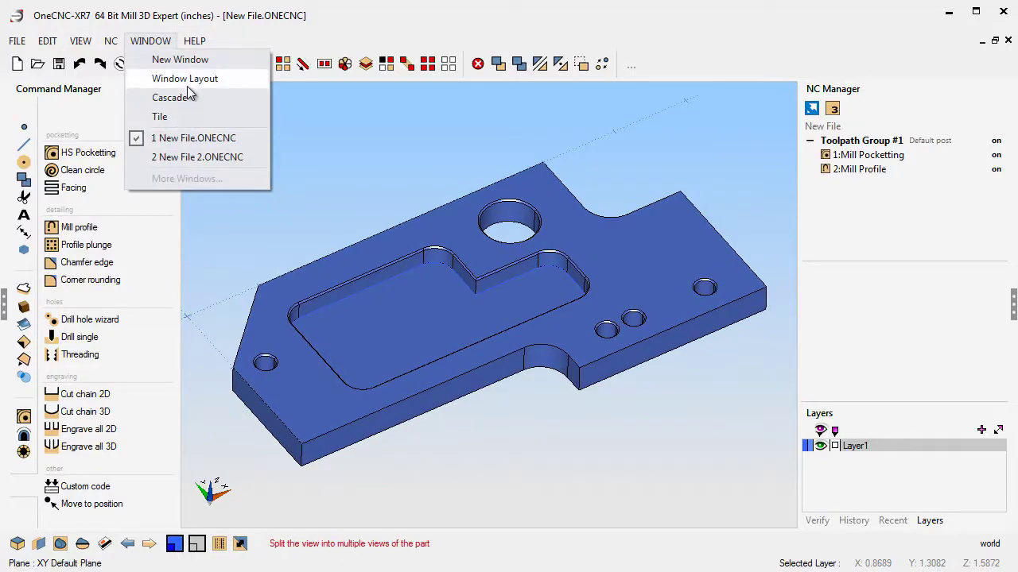
left_click(167, 157)
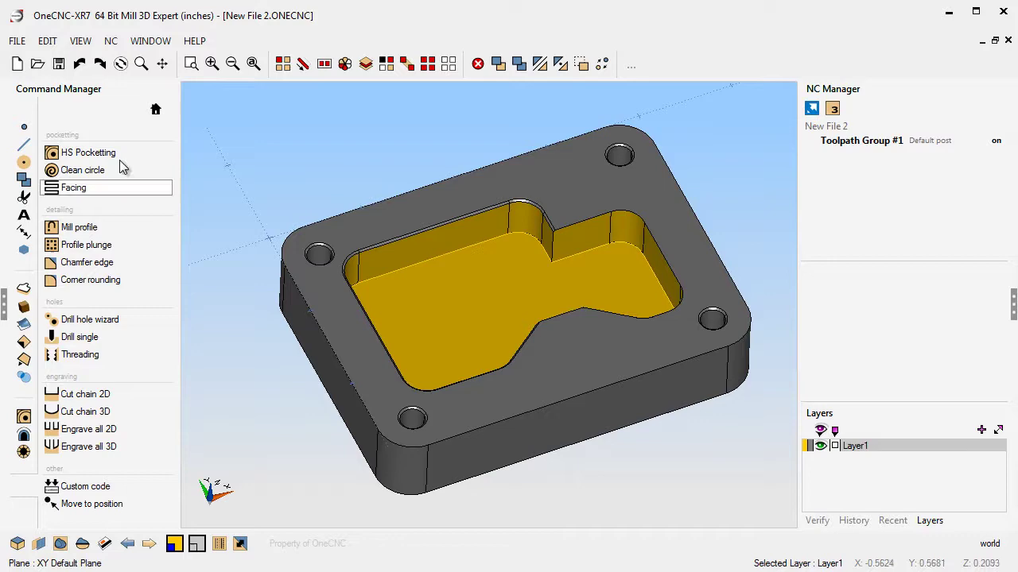
- Start HS Pocketting on the pocket boundary using the 0.5INCH END MILL history template
left_click(88, 152)
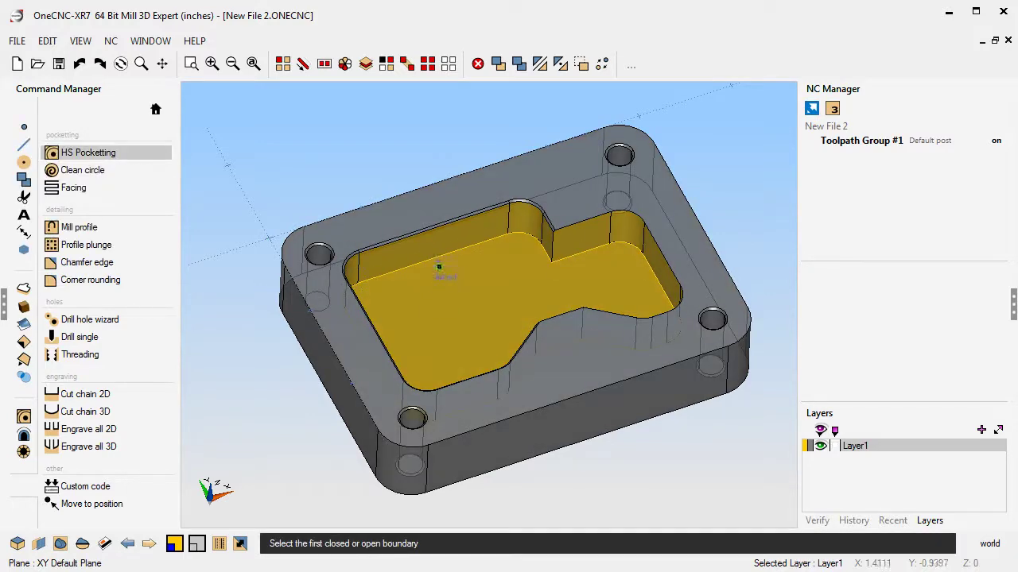
left_click(427, 301)
right_click(445, 287)
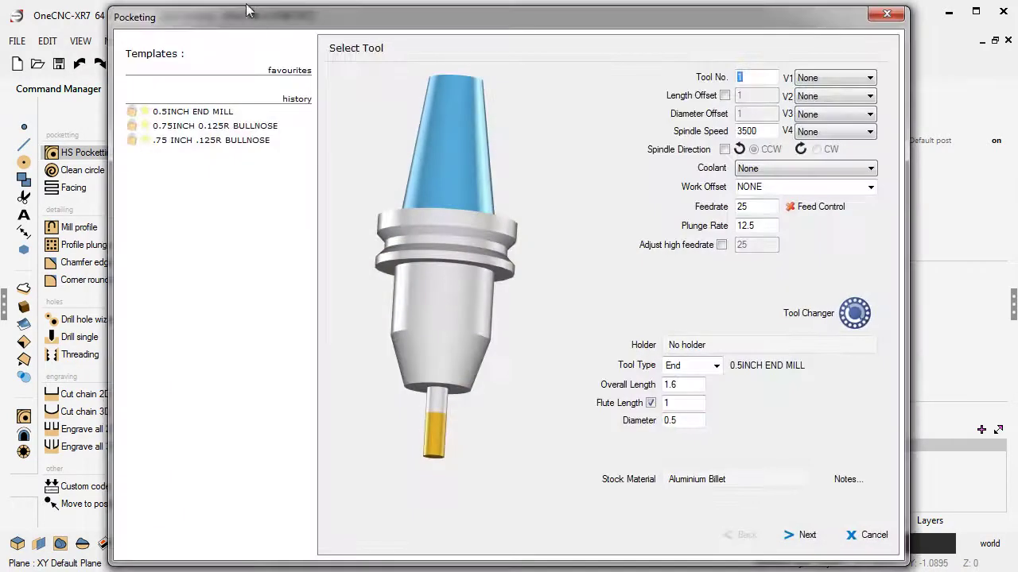
left_click_drag(242, 16, 135, 13)
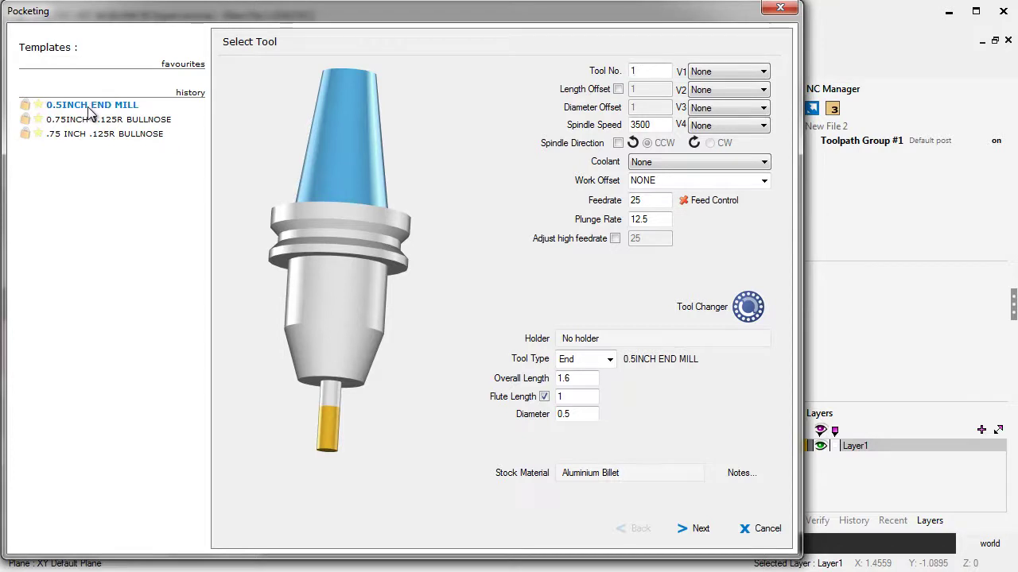
left_click(87, 107)
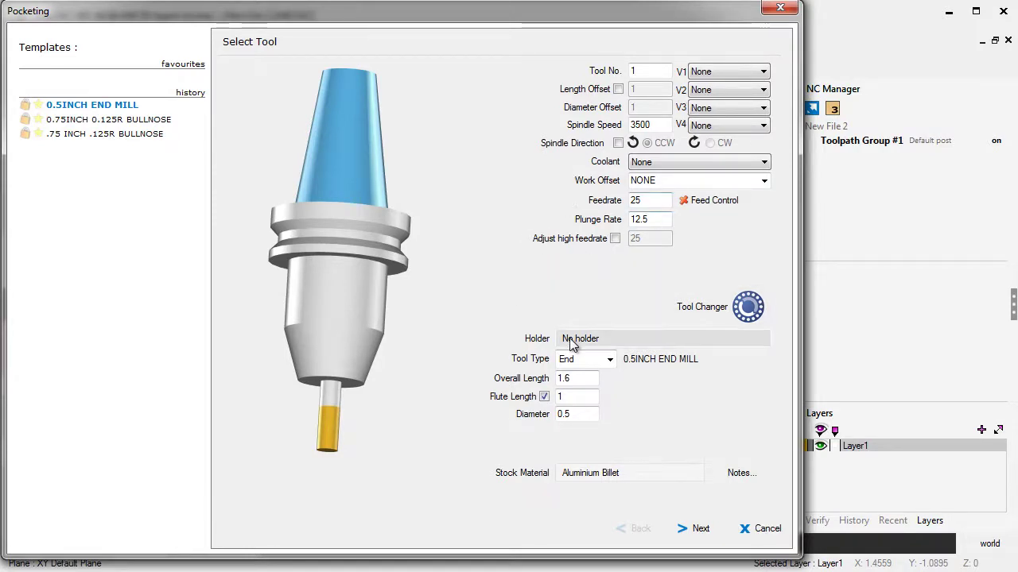
- Pick the pocket floor for a -0.5 final depth and generate the pocketing toolpath
left_click(706, 529)
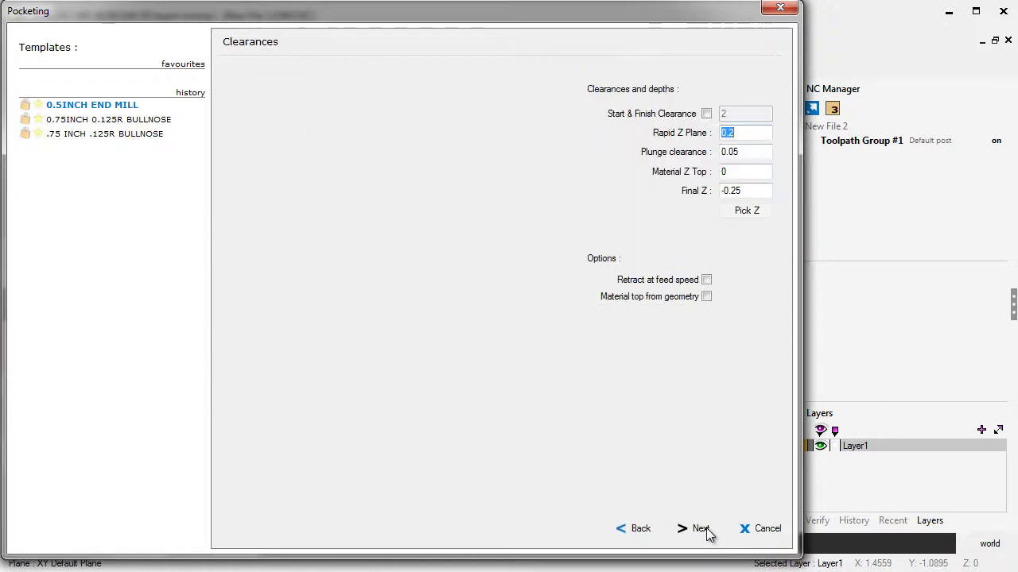
left_click(746, 211)
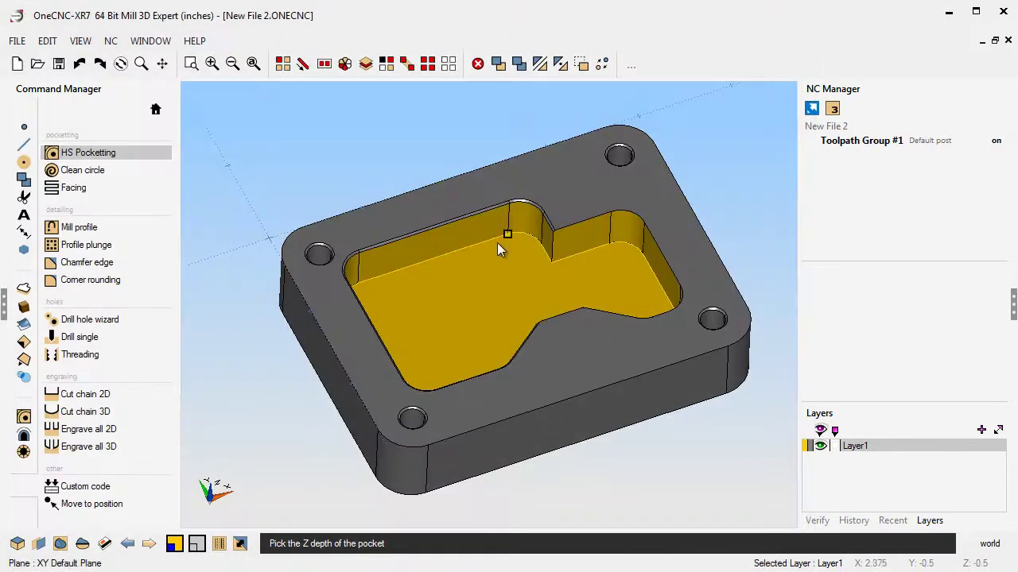
left_click(543, 373)
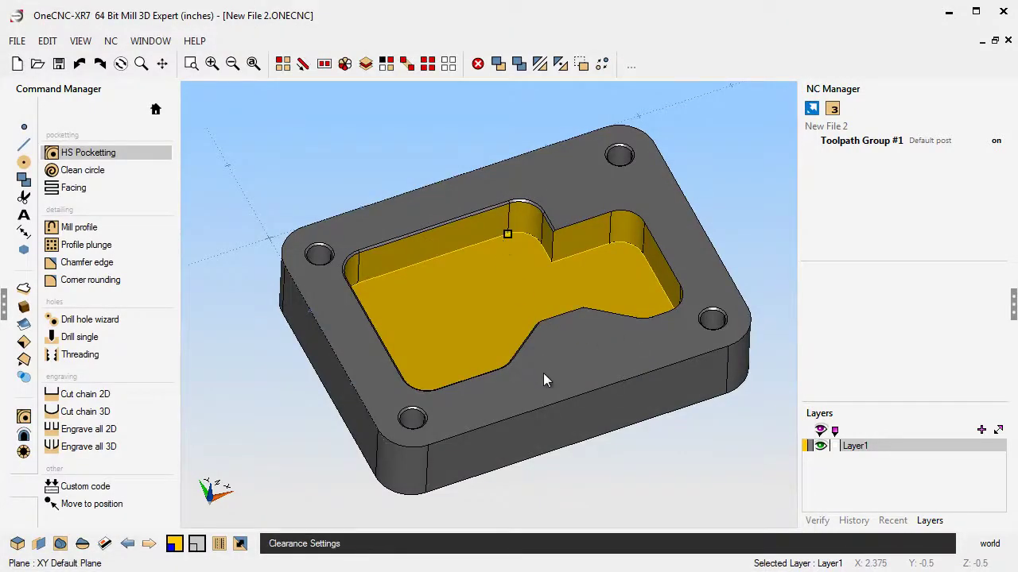
left_click_drag(388, 24, 294, 20)
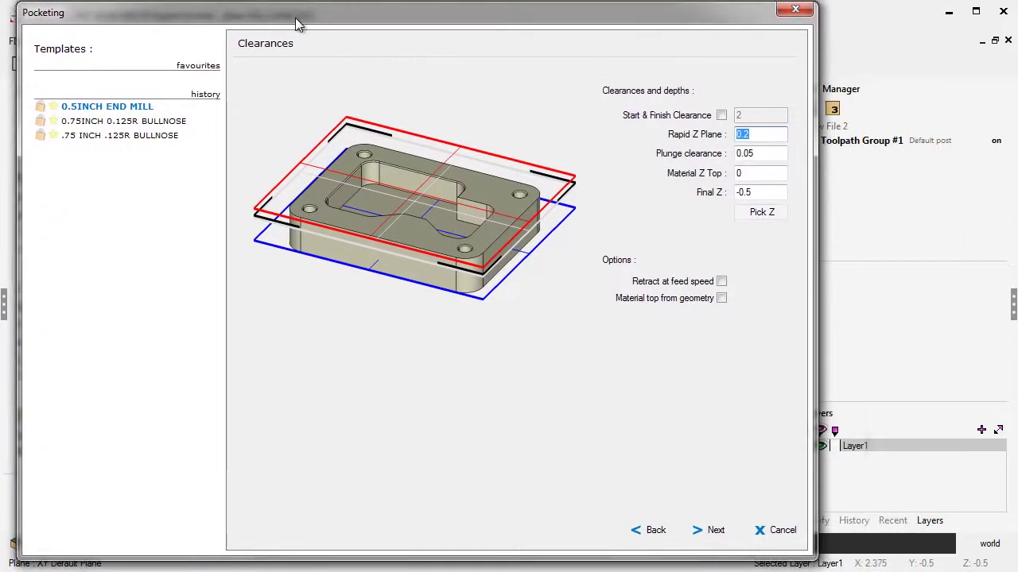
left_click(713, 534)
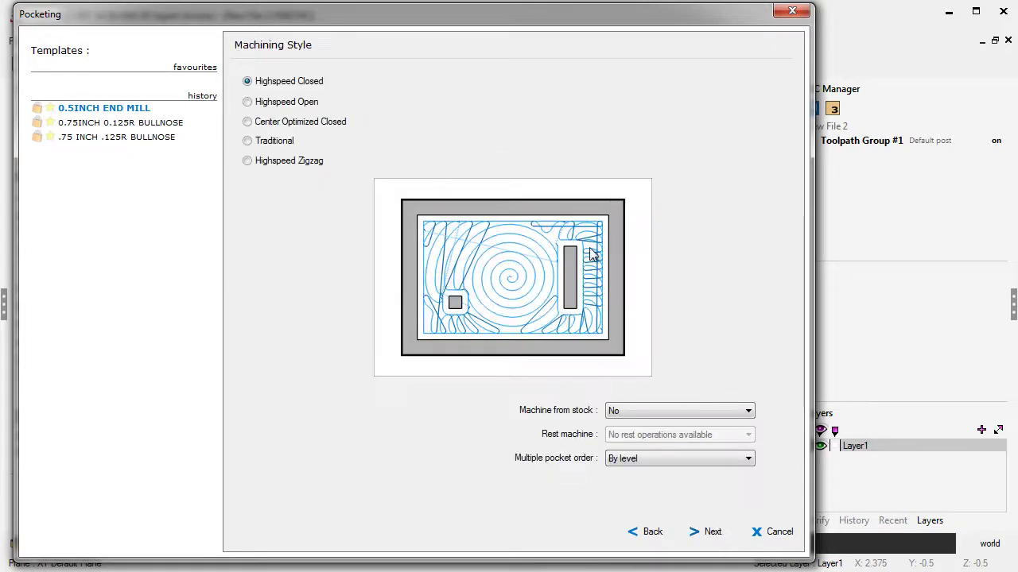
left_click(712, 533)
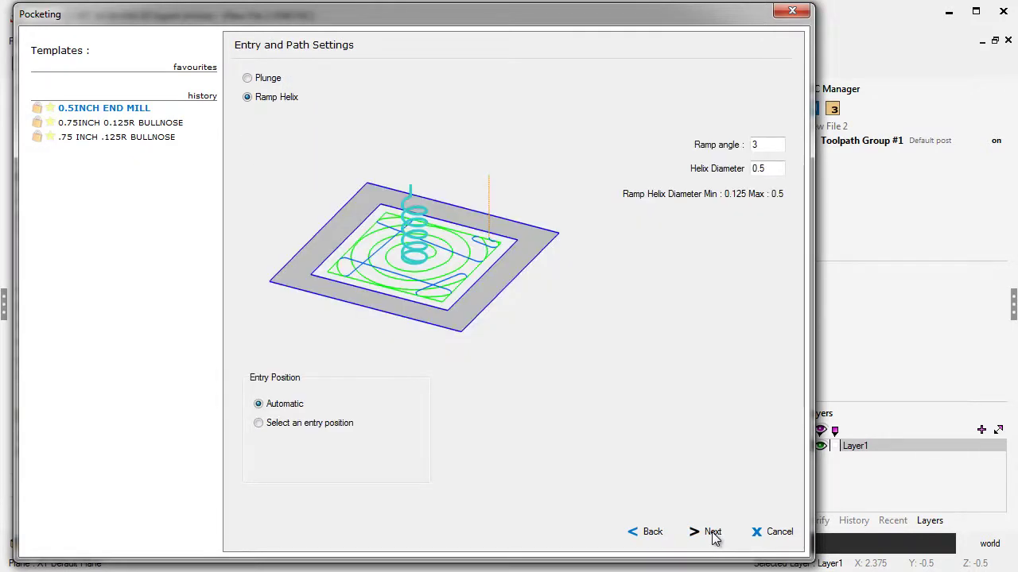
left_click(713, 534)
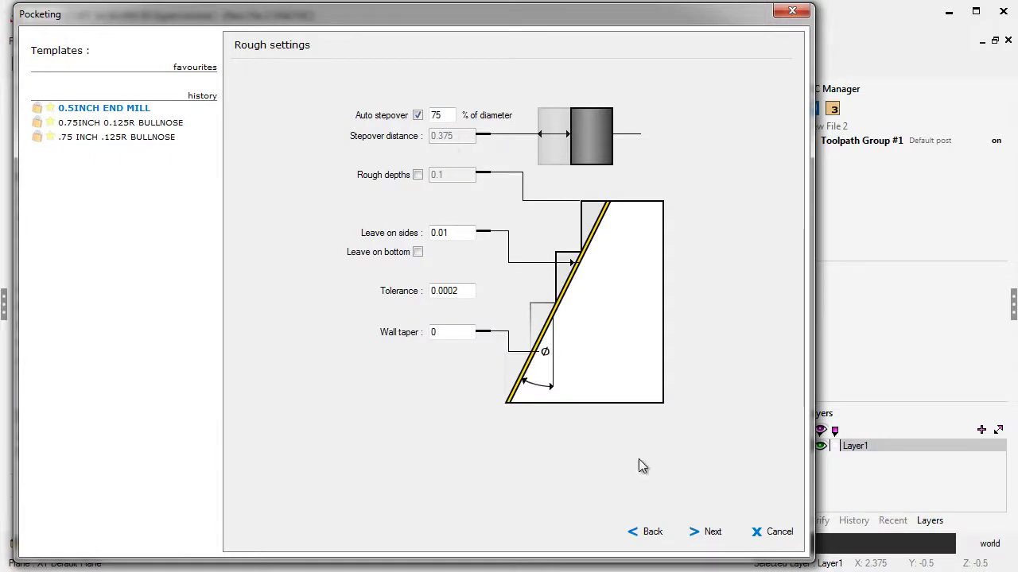
left_click(713, 534)
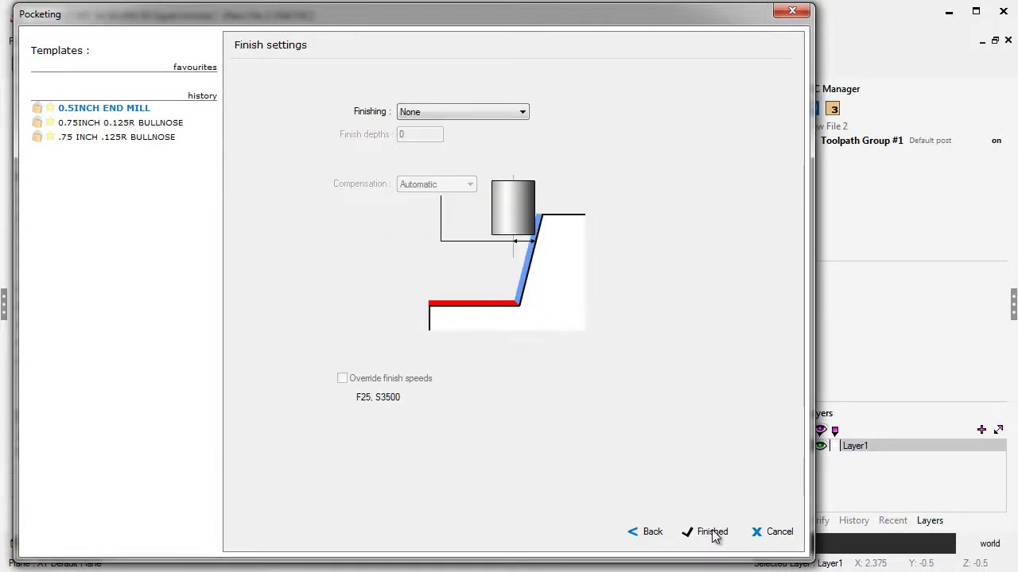
left_click(713, 532)
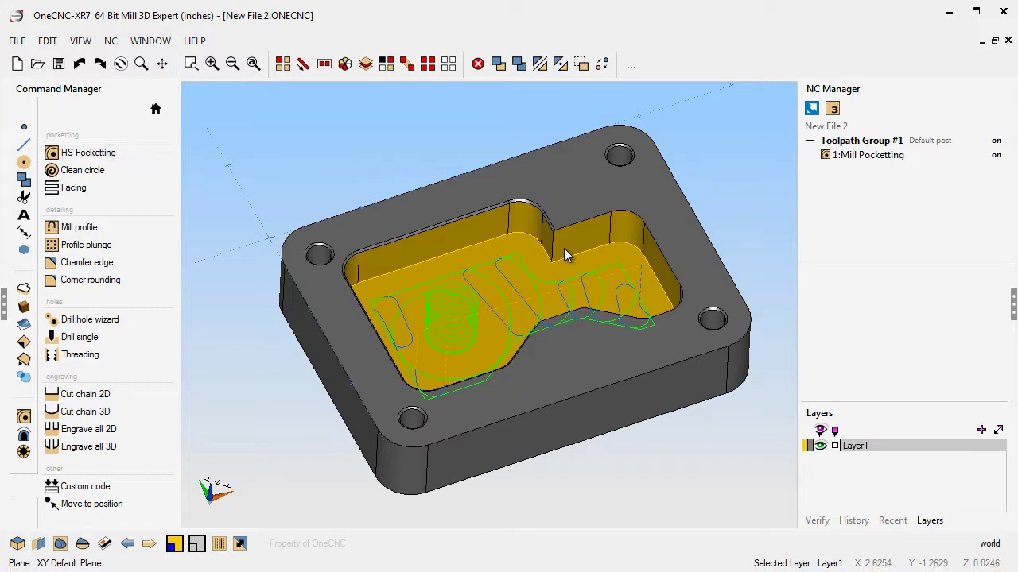
- Start a Mill profile along the chained pocket edge with the 0.5INCH END MILL template
left_click(79, 227)
left_click(404, 266)
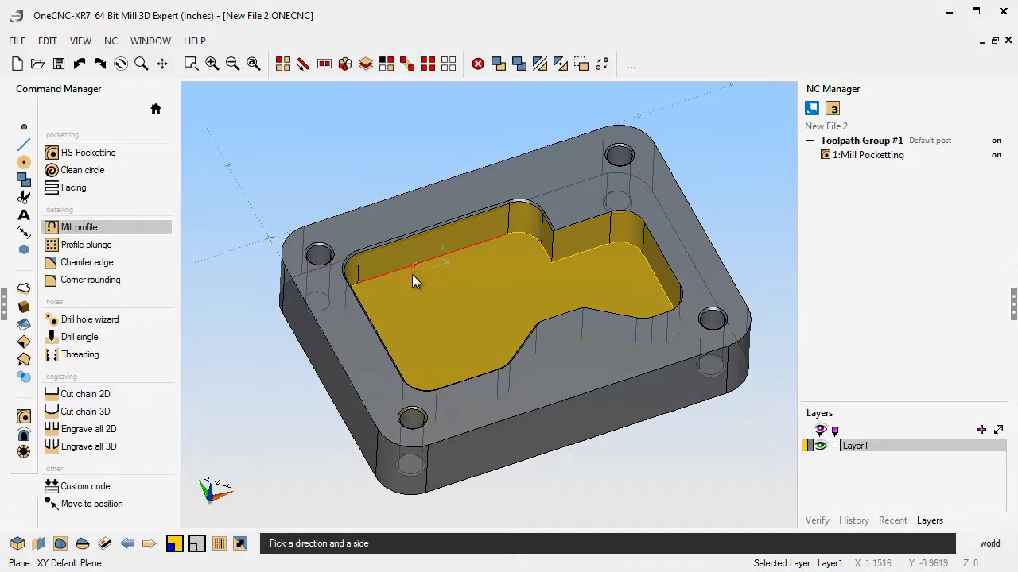
left_click(410, 276)
key("F3")
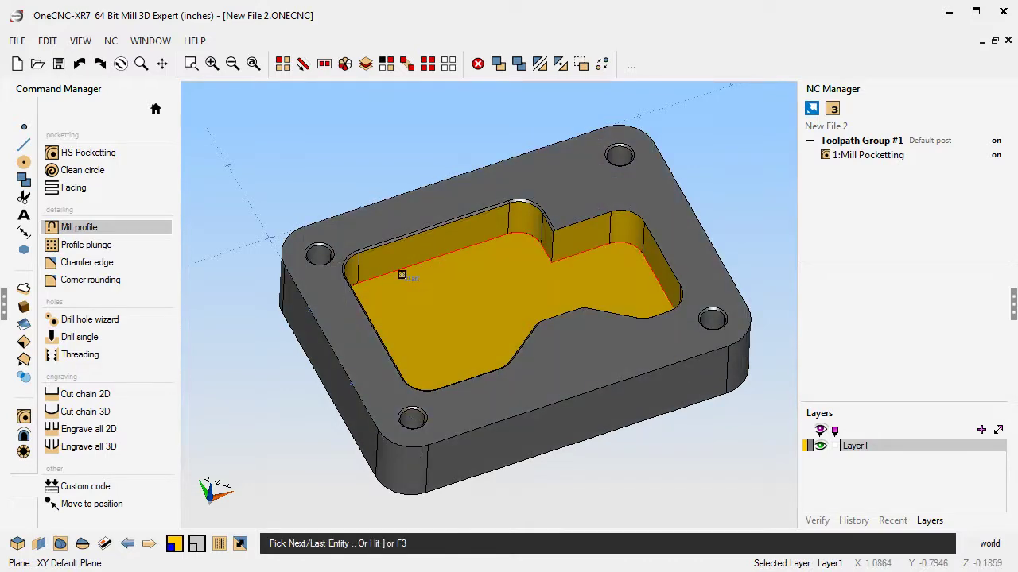
right_click(387, 278)
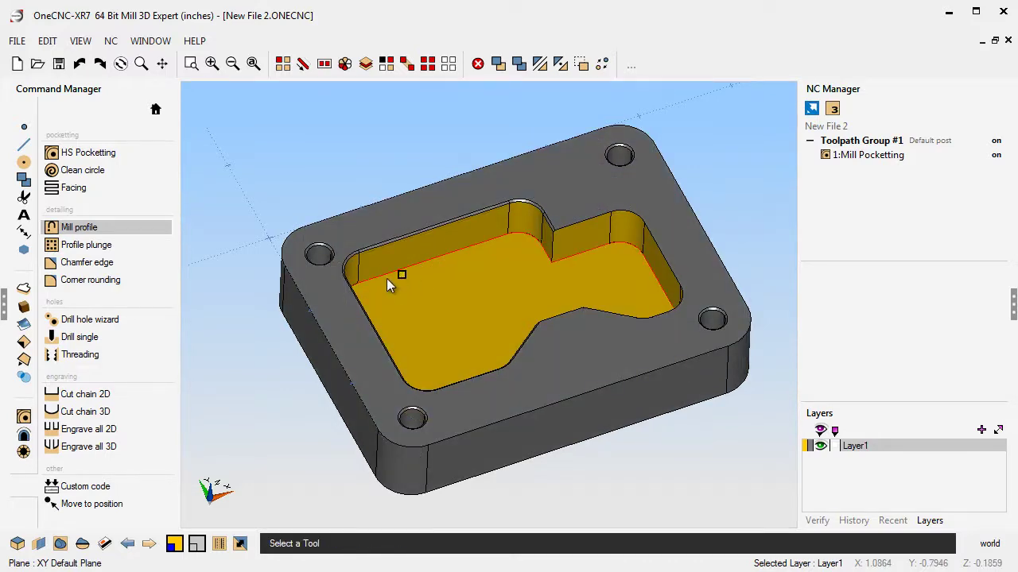
left_click_drag(225, 22, 147, 12)
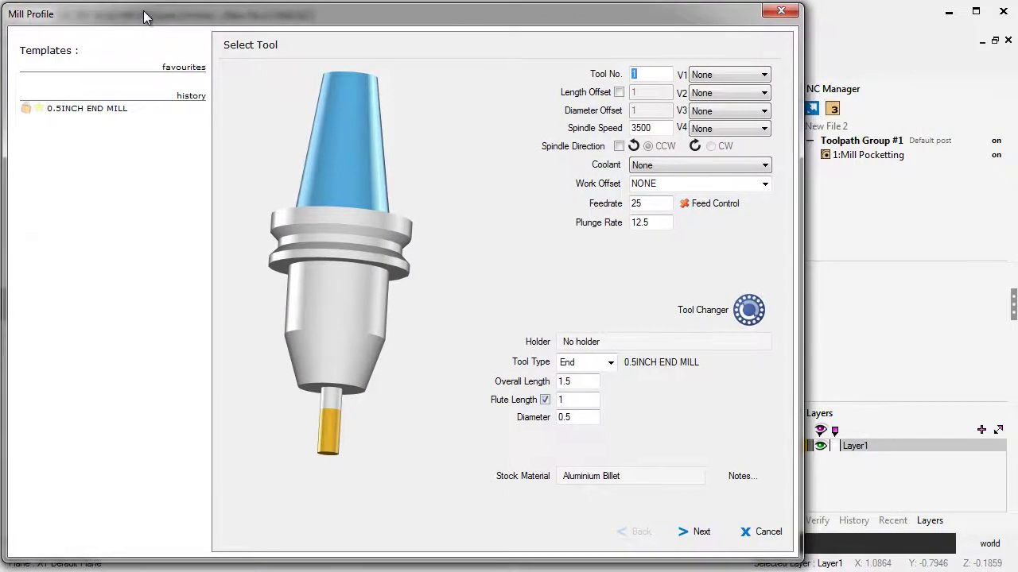
left_click(85, 113)
- Pick the pocket floor for a -0.5 profile depth and generate the toolpath
left_click(702, 535)
left_click(703, 537)
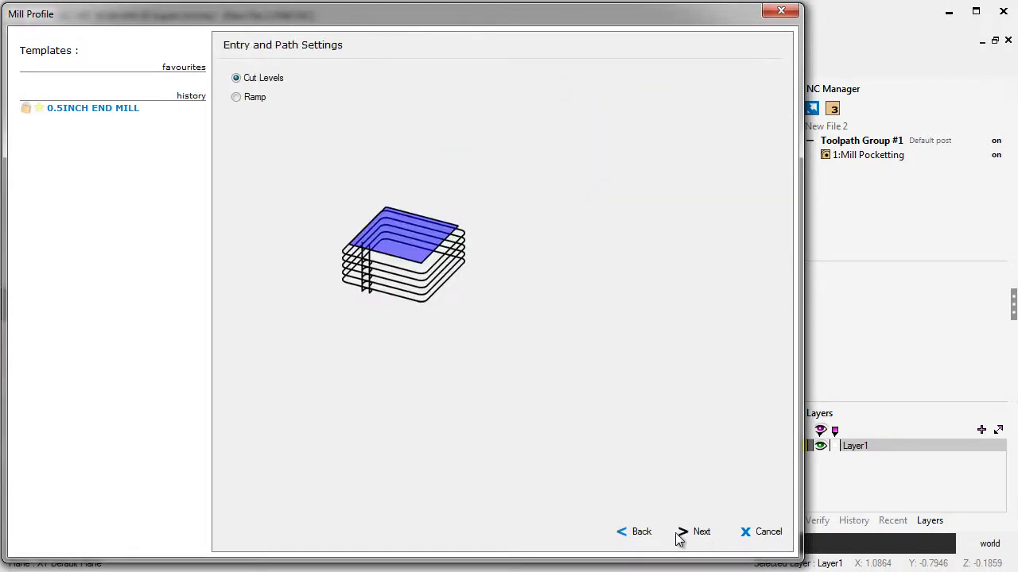
left_click(646, 528)
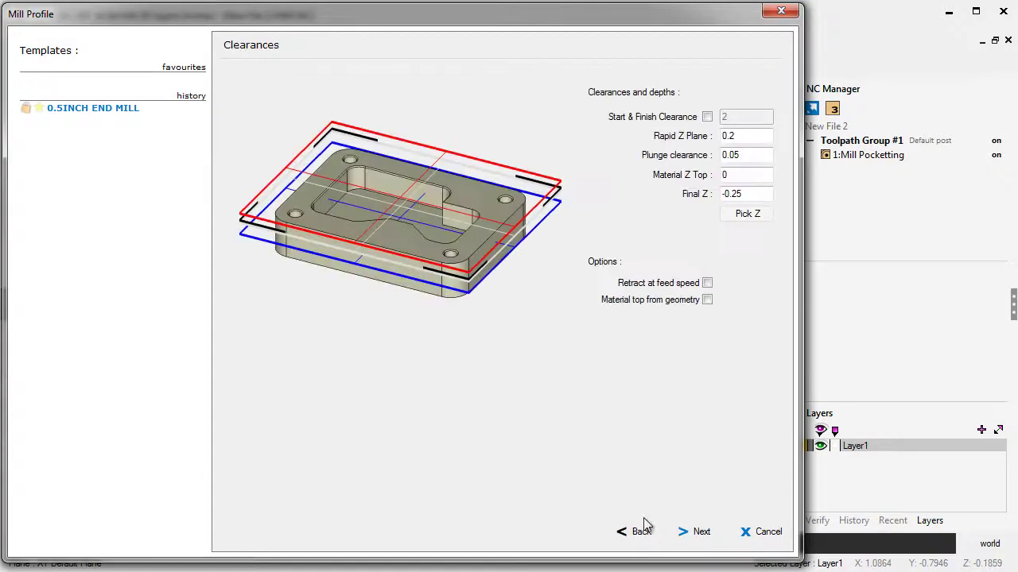
left_click(763, 215)
left_click(582, 278)
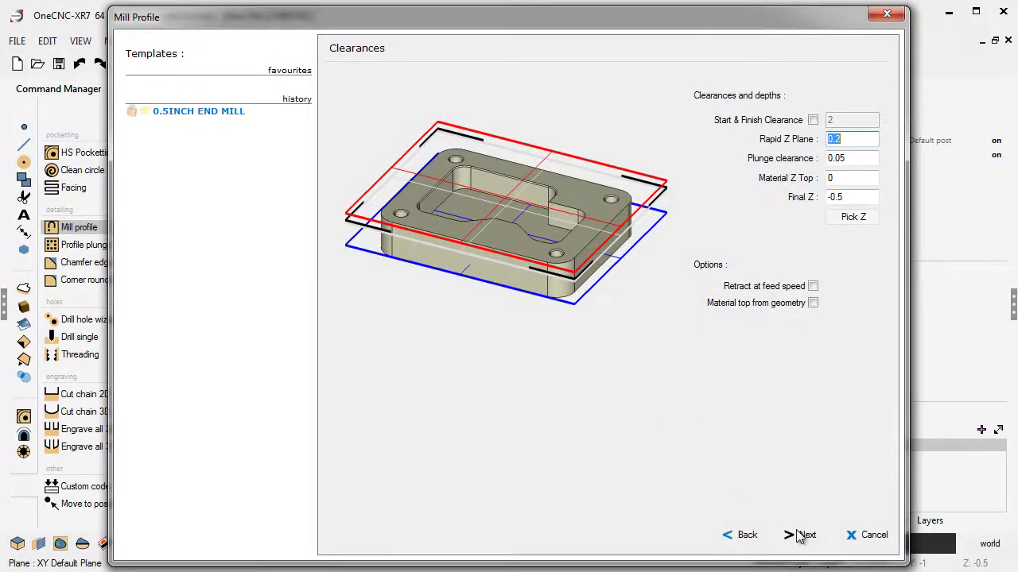
left_click(801, 535)
left_click(802, 535)
left_click(801, 535)
left_click(802, 535)
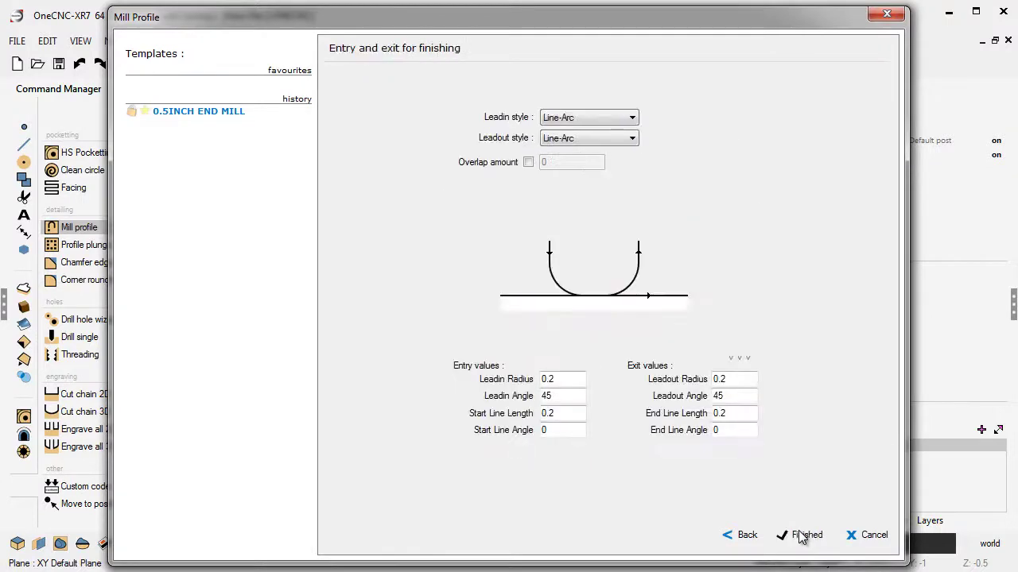
left_click(801, 535)
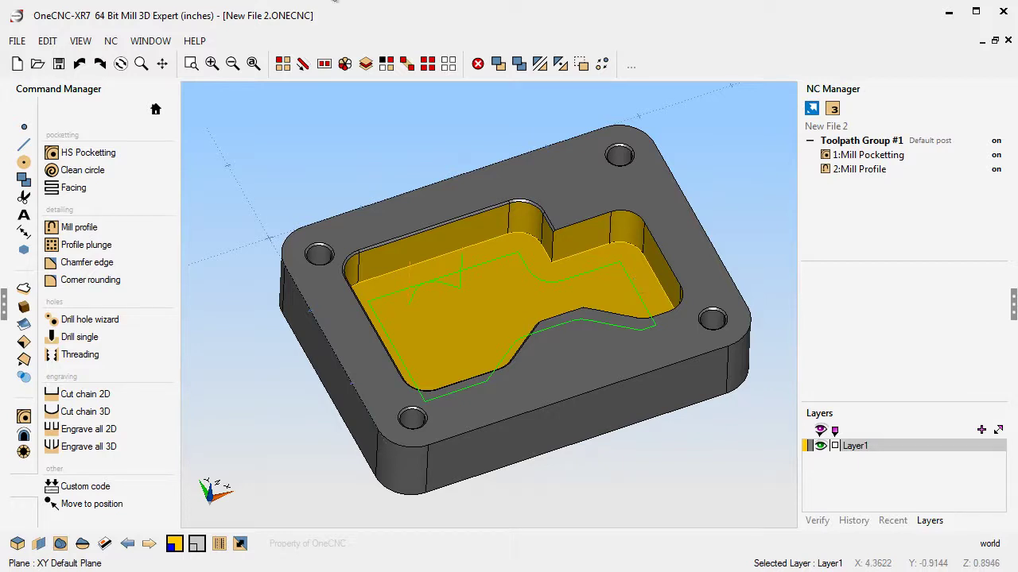
- Start another HS Pocketting operation on the pocket boundary, reaching its tool setup
left_click(84, 152)
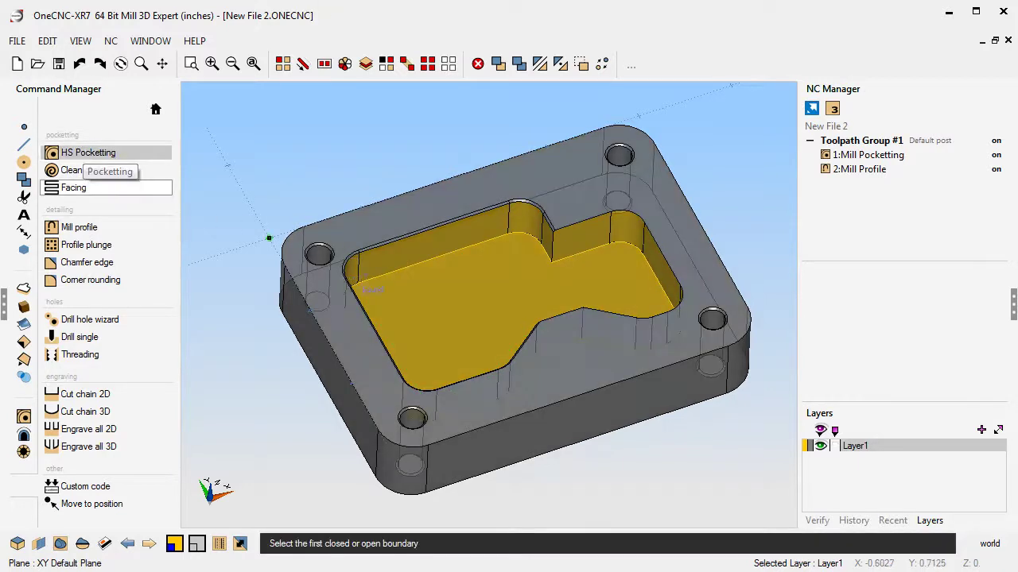
left_click(470, 276)
right_click(468, 271)
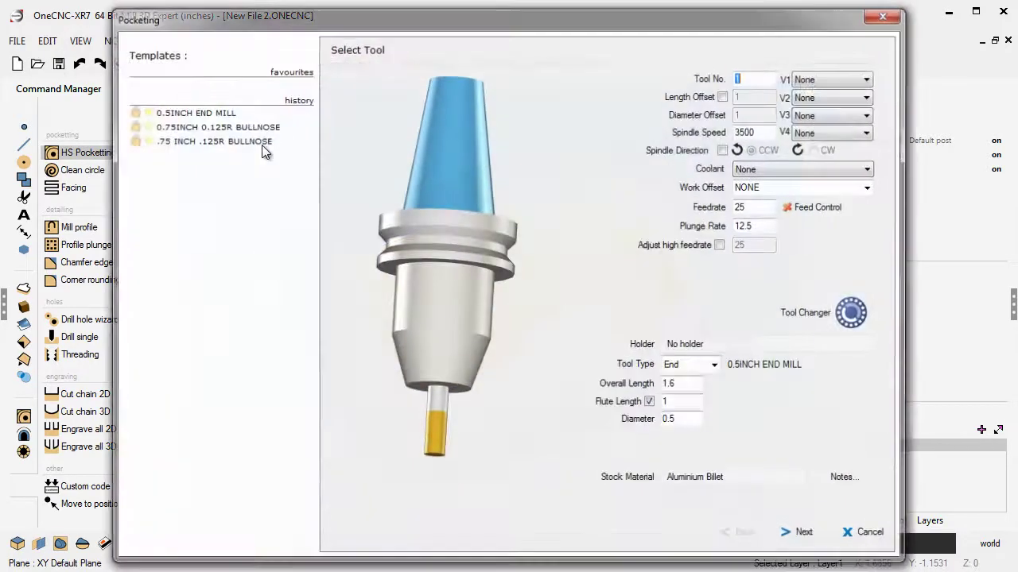
left_click_drag(209, 17, 121, 14)
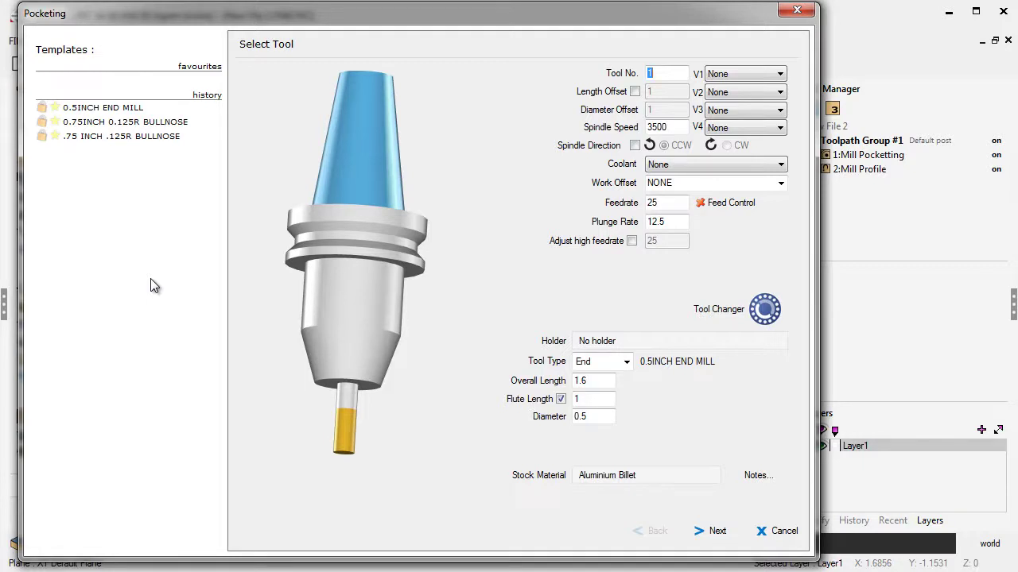
- Save the 0.5INCH END MILL history template as a favourite template
right_click(113, 115)
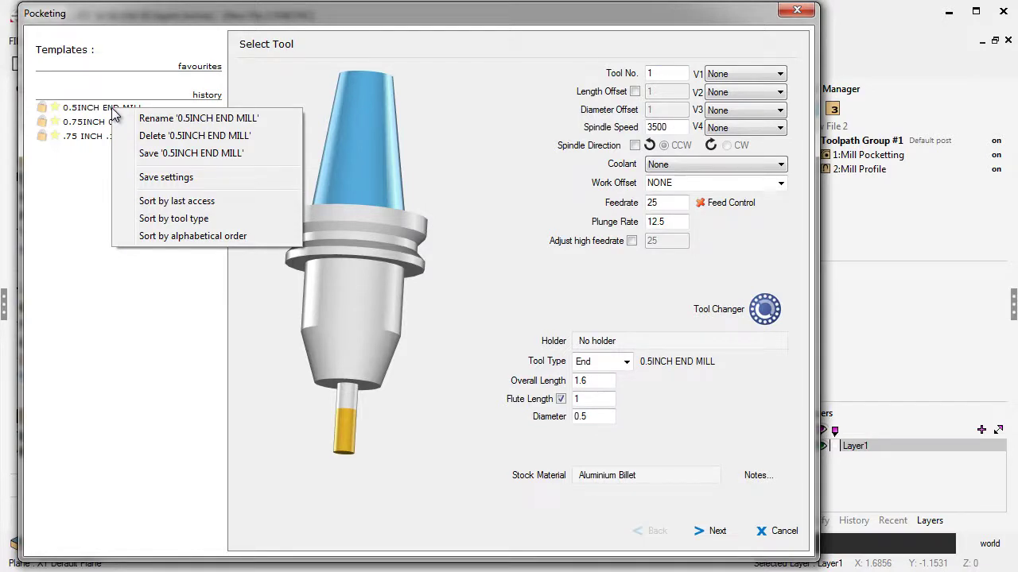
left_click(147, 156)
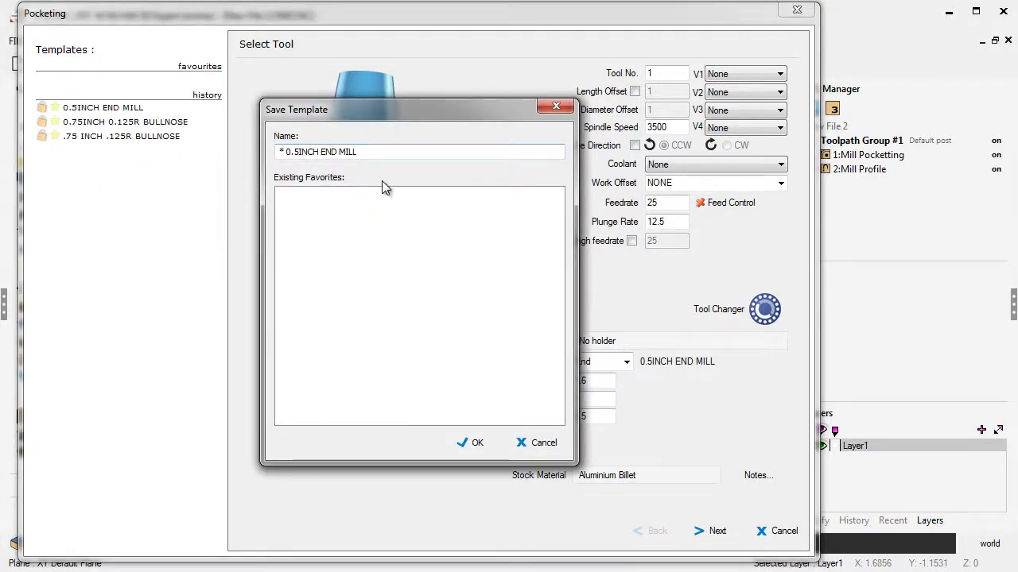
left_click(479, 442)
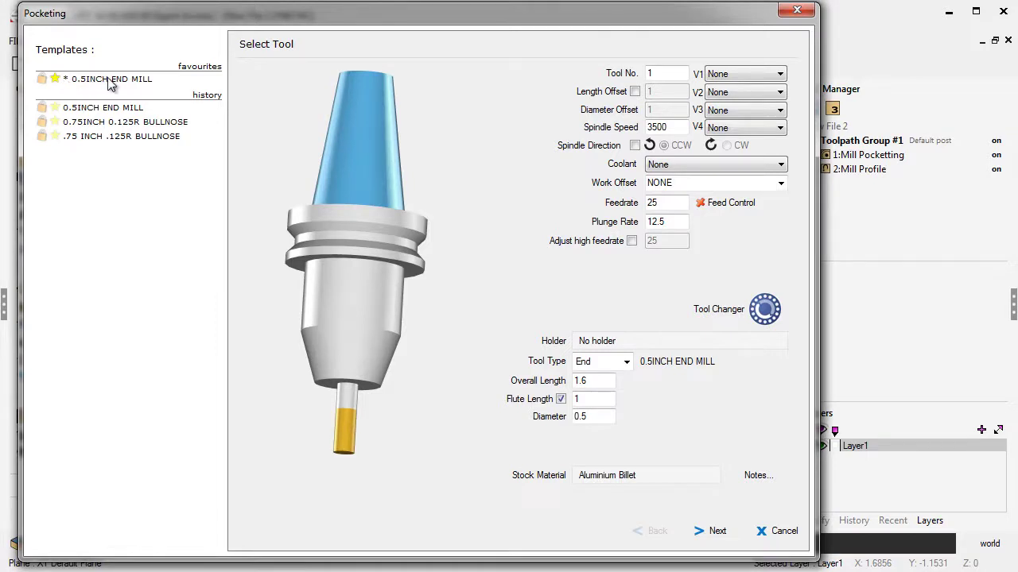
- Cancel the new pocketing operation, leaving the part with its two existing toolpaths
left_click(783, 531)
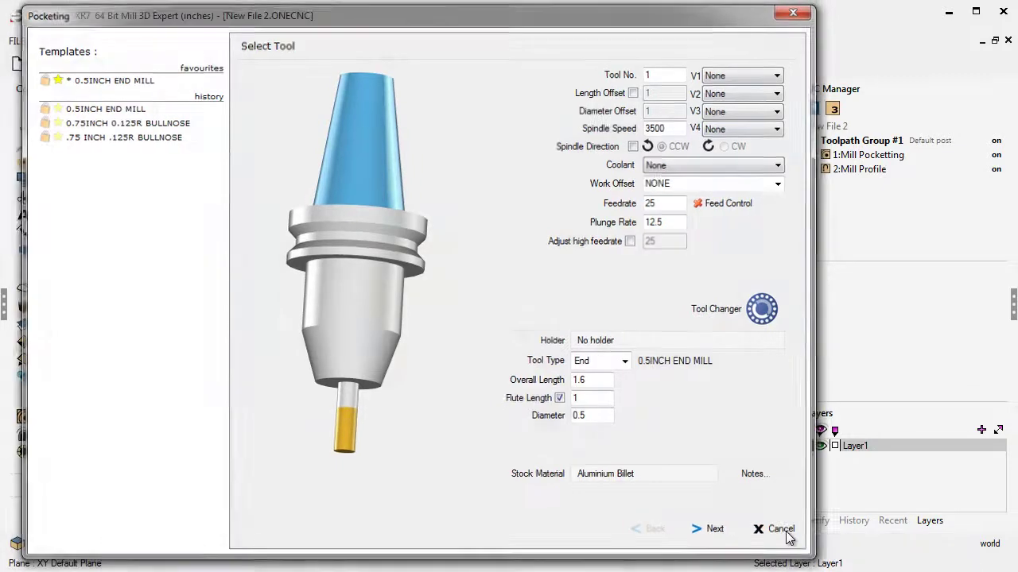